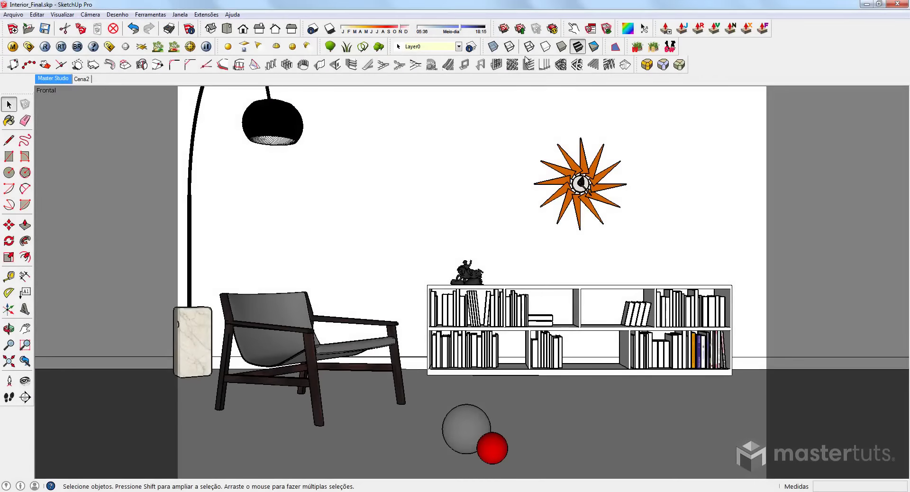
- Enable the FG toolbar and open the Floor Generator dialog showing Azulejo 600×600 mm tiles
{"action": "right_click", "coordinate": [525, 64]}
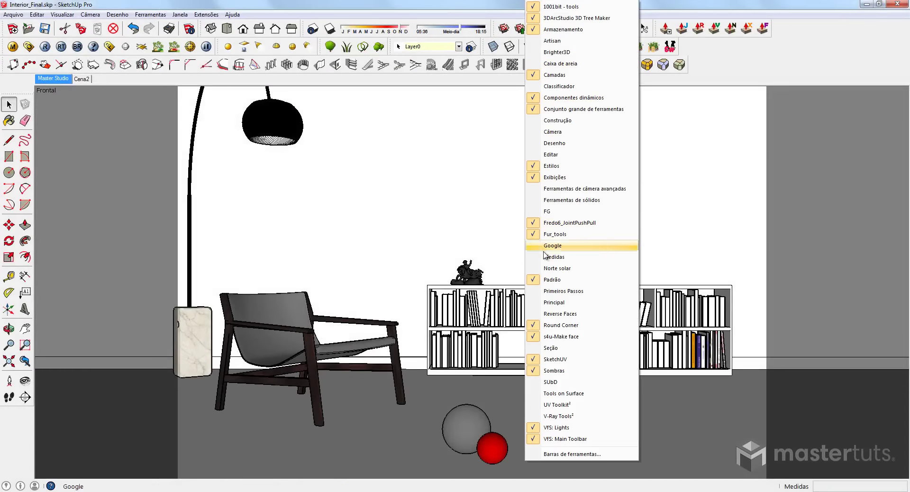
{"action": "left_click", "coordinate": [543, 212]}
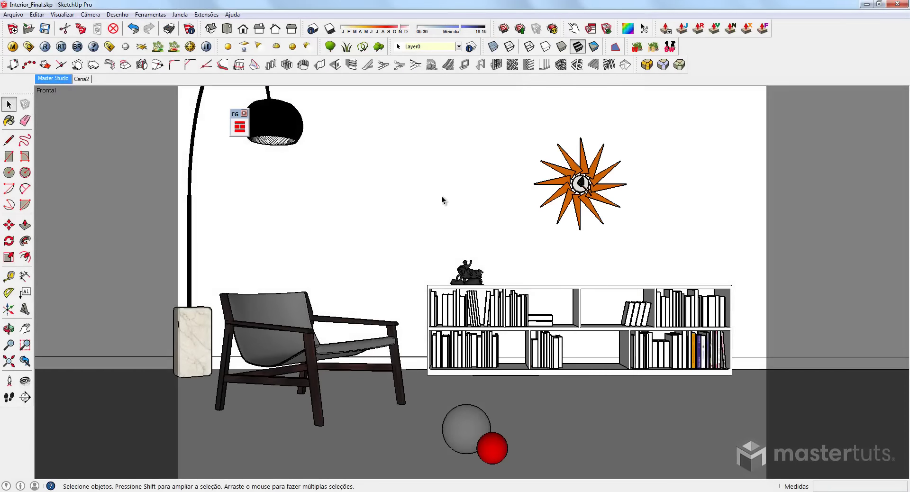
{"action": "left_click", "coordinate": [242, 134]}
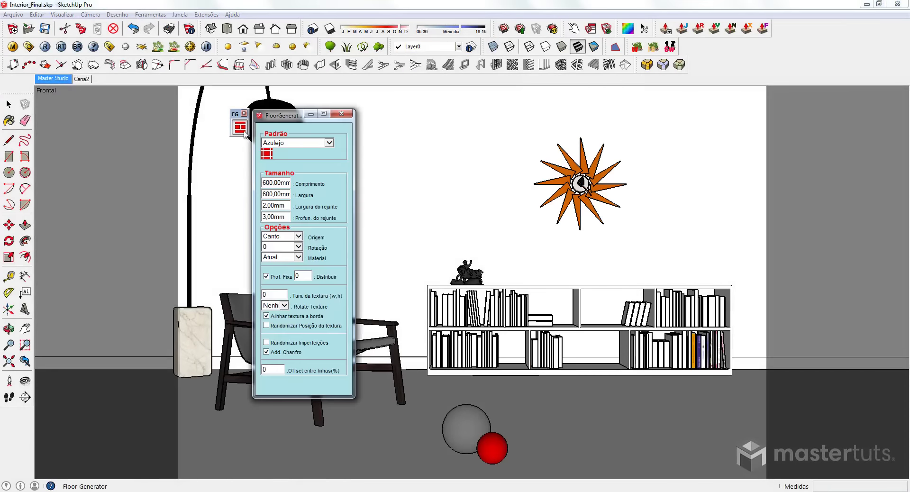
{"action": "left_click_drag", "start_coordinate": [276, 118], "coordinate": [281, 116]}
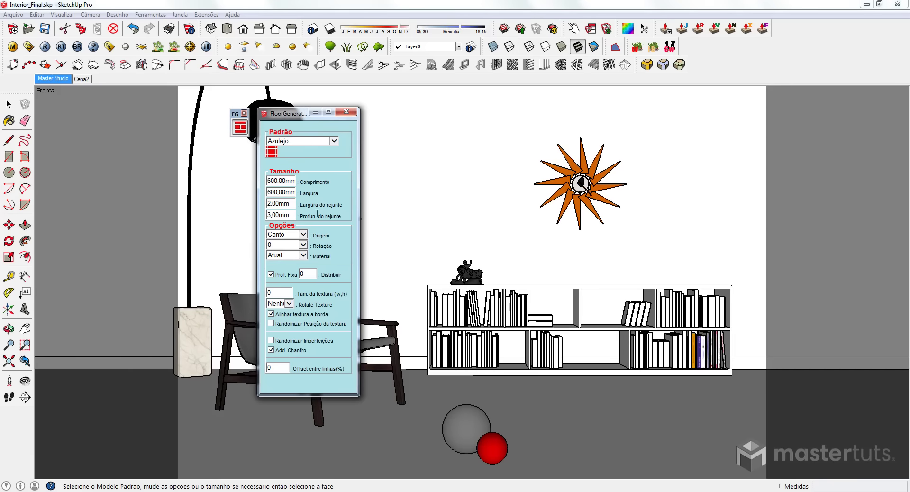
- Try the Tijolos, Azulejo, Intertravado and Lajota2 patterns, then settle on Madeira 2000×100 mm planks
{"action": "left_click", "coordinate": [334, 141]}
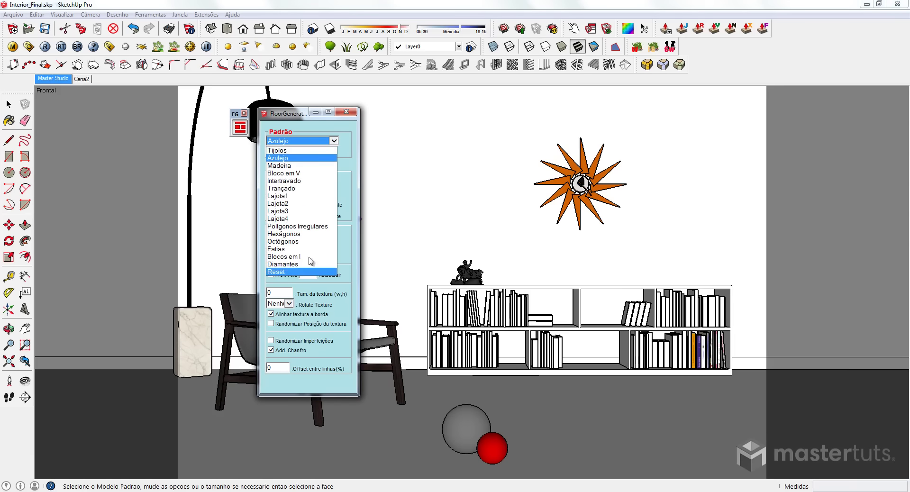
{"action": "left_click", "coordinate": [301, 151]}
{"action": "left_click", "coordinate": [334, 140]}
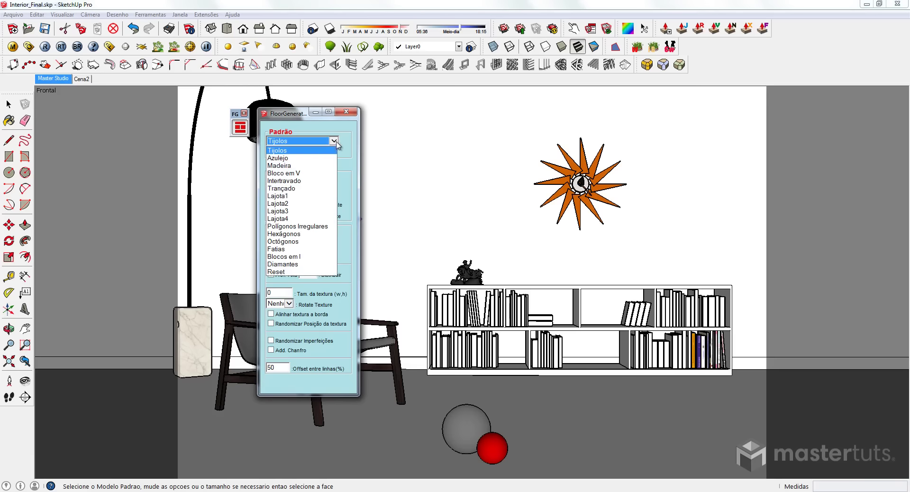
{"action": "left_click", "coordinate": [301, 163]}
{"action": "left_click", "coordinate": [334, 141]}
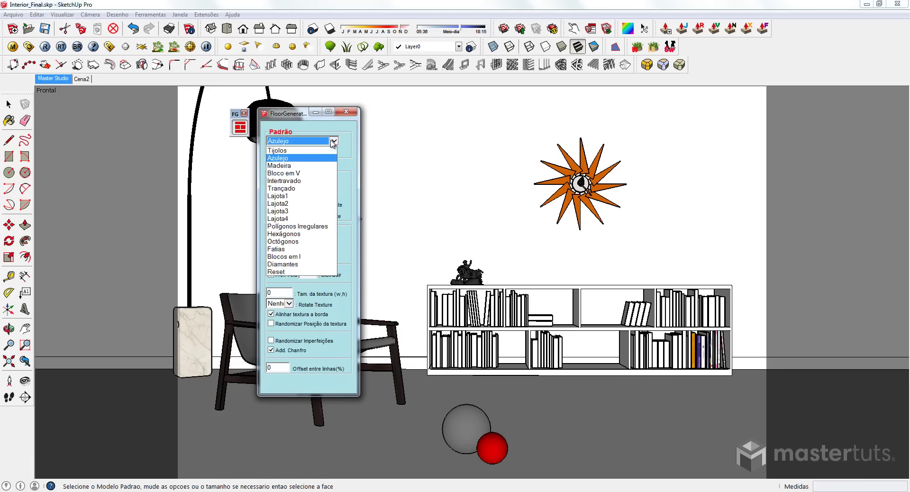
{"action": "left_click", "coordinate": [299, 167]}
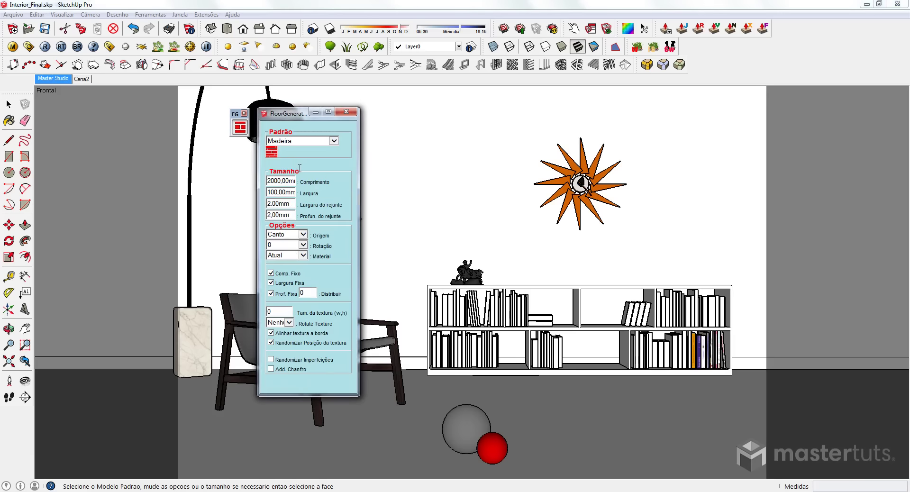
{"action": "left_click", "coordinate": [334, 140]}
{"action": "left_click", "coordinate": [305, 184]}
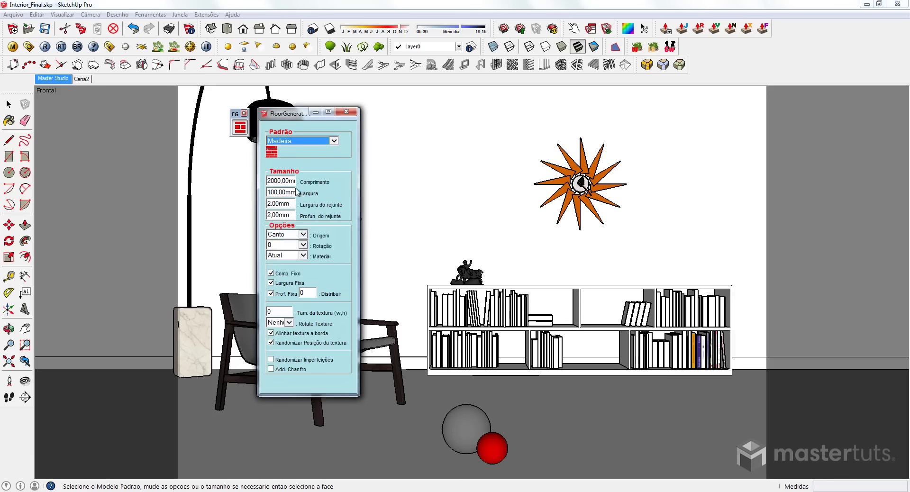
{"action": "left_click", "coordinate": [334, 140]}
{"action": "left_click", "coordinate": [295, 204]}
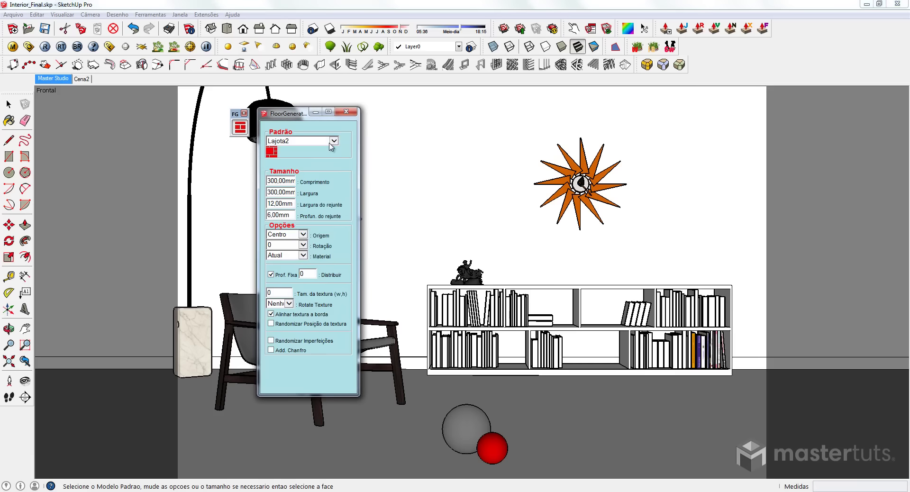
{"action": "left_click", "coordinate": [334, 141]}
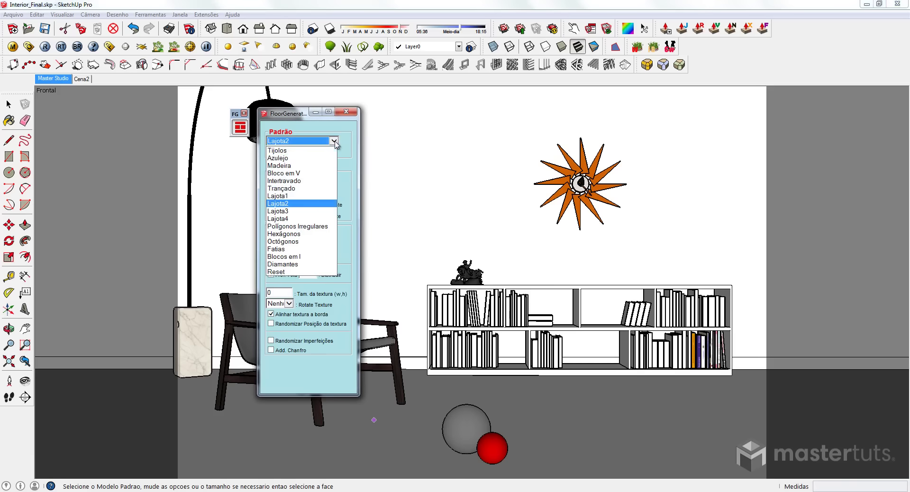
{"action": "left_click", "coordinate": [292, 166]}
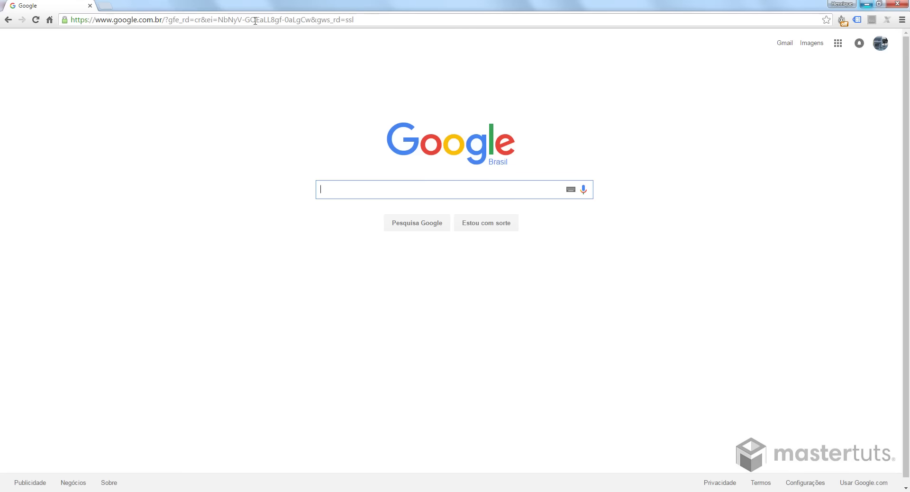
- Search Google Images for 'wood seamless texture', filtered to large images only
{"action": "left_click", "coordinate": [254, 21]}
{"action": "type", "text": "wood seamless texture"}
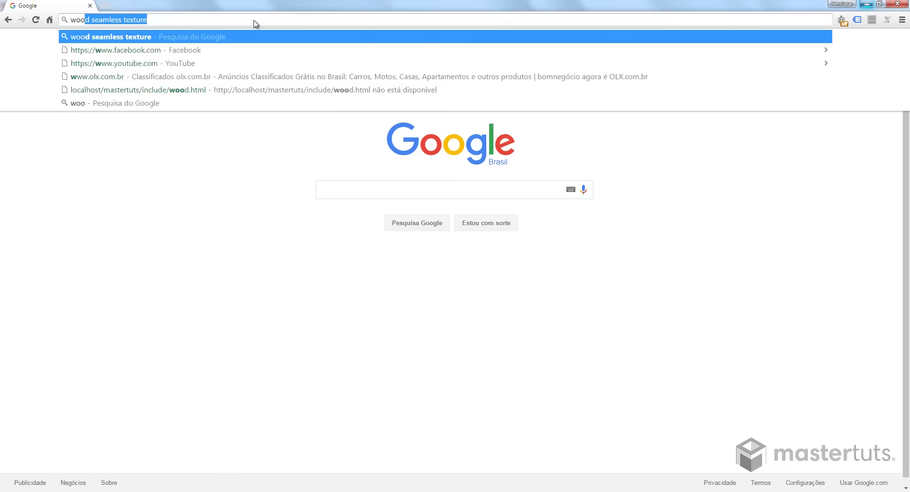
{"action": "key", "text": "Return"}
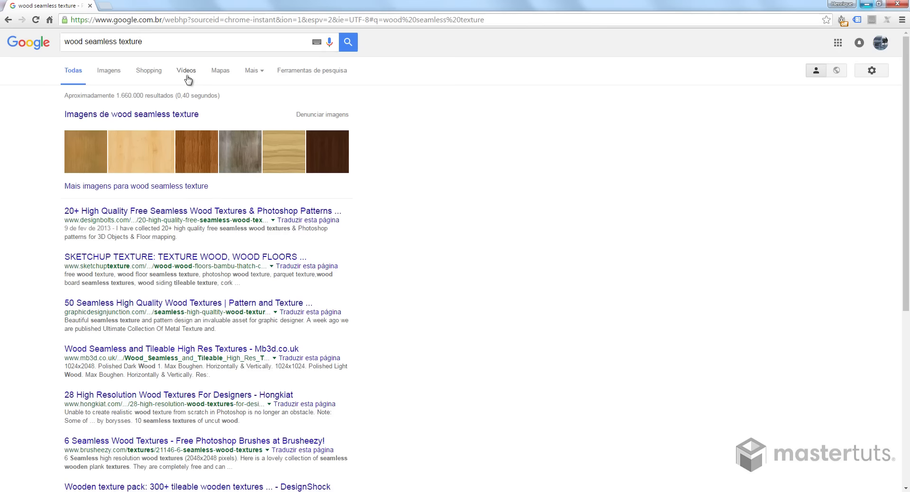
{"action": "left_click", "coordinate": [114, 72]}
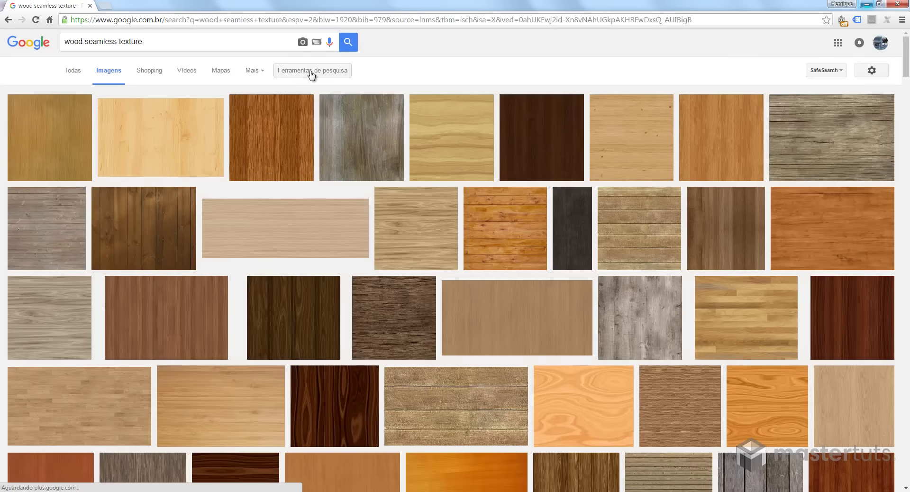
{"action": "left_click", "coordinate": [298, 73]}
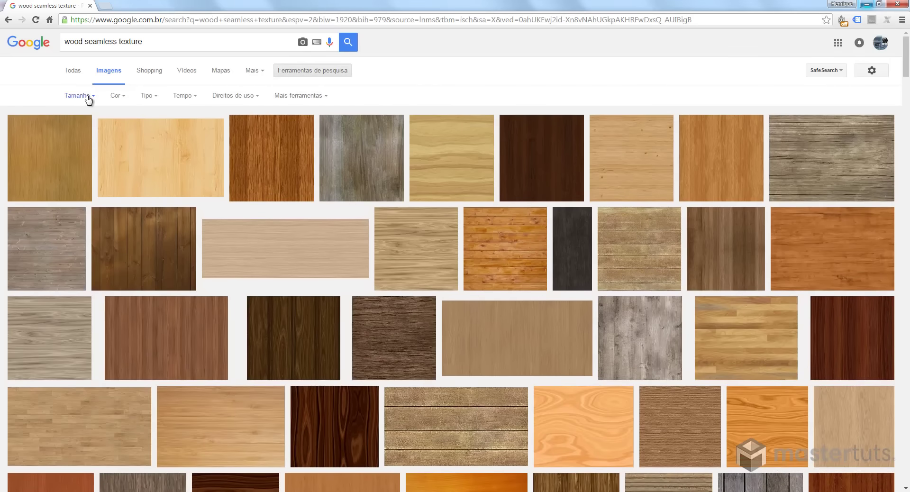
{"action": "left_click", "coordinate": [79, 95]}
{"action": "left_click", "coordinate": [79, 126]}
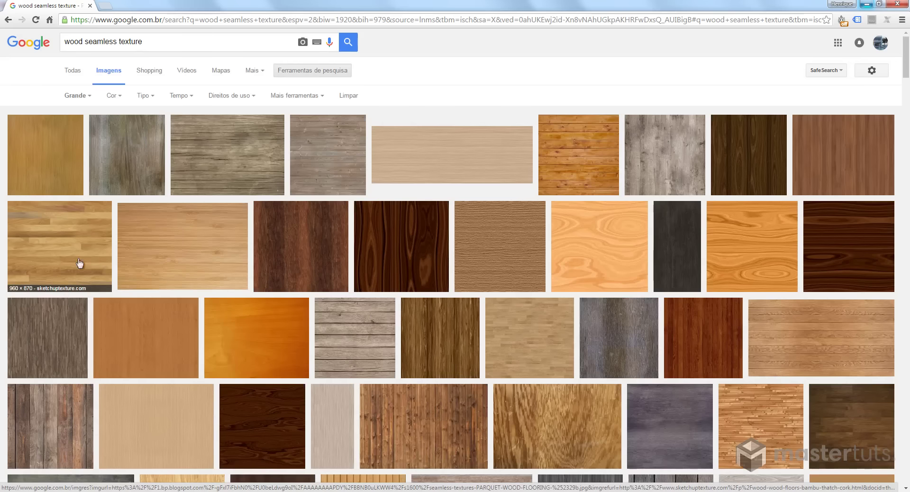
- Open a dark wood texture at full size and save it as wood3_6.jpg in Piso Madeira
{"action": "scroll", "coordinate": [556, 271], "scroll_direction": "down", "scroll_amount": 3}
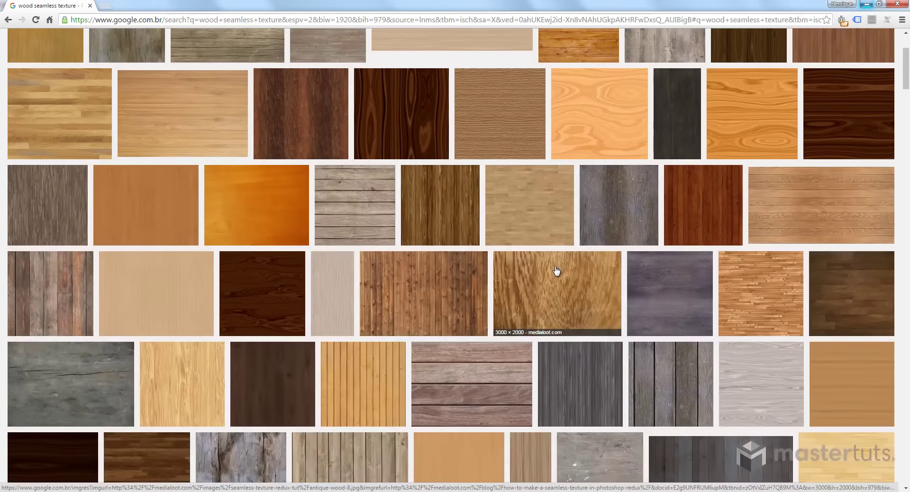
{"action": "scroll", "coordinate": [556, 271], "scroll_direction": "down", "scroll_amount": 3}
{"action": "scroll", "coordinate": [556, 270], "scroll_direction": "down", "scroll_amount": 10}
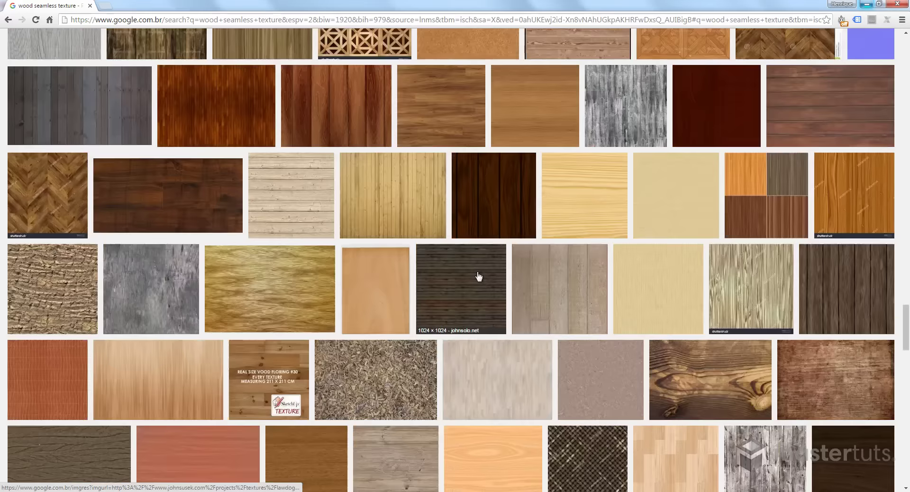
{"action": "scroll", "coordinate": [479, 277], "scroll_direction": "down", "scroll_amount": 10}
{"action": "scroll", "coordinate": [478, 277], "scroll_direction": "down", "scroll_amount": 3}
{"action": "scroll", "coordinate": [479, 277], "scroll_direction": "down", "scroll_amount": 5}
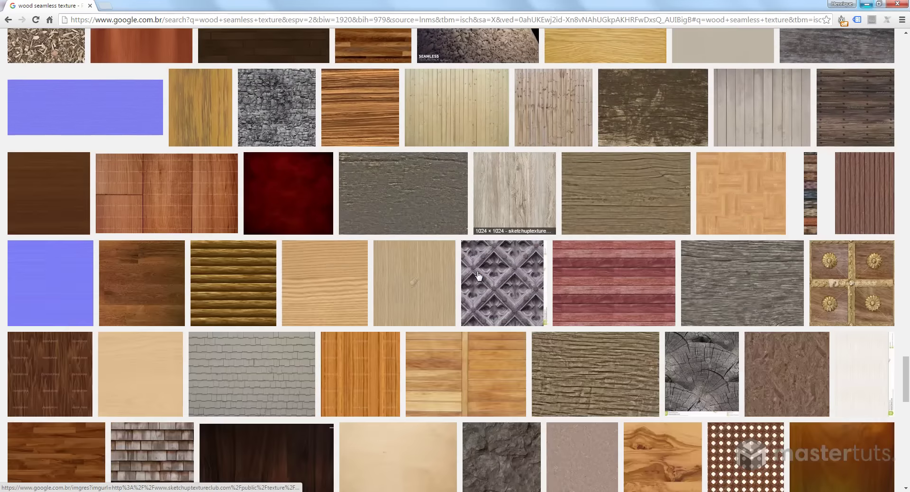
{"action": "scroll", "coordinate": [479, 276], "scroll_direction": "down", "scroll_amount": 5}
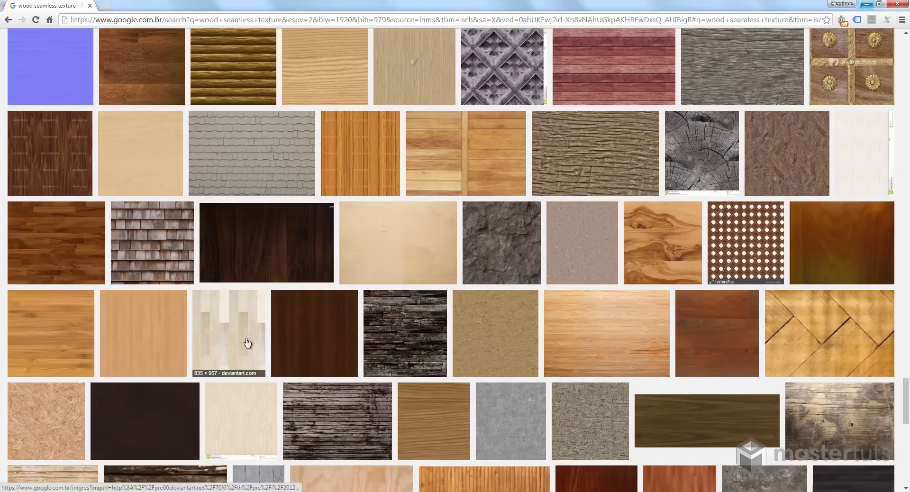
{"action": "left_click", "coordinate": [303, 332]}
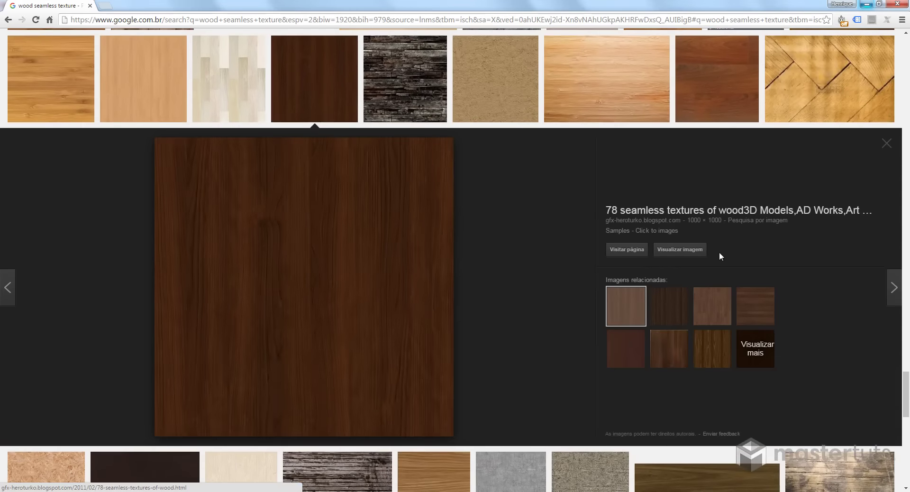
{"action": "left_click", "coordinate": [688, 250]}
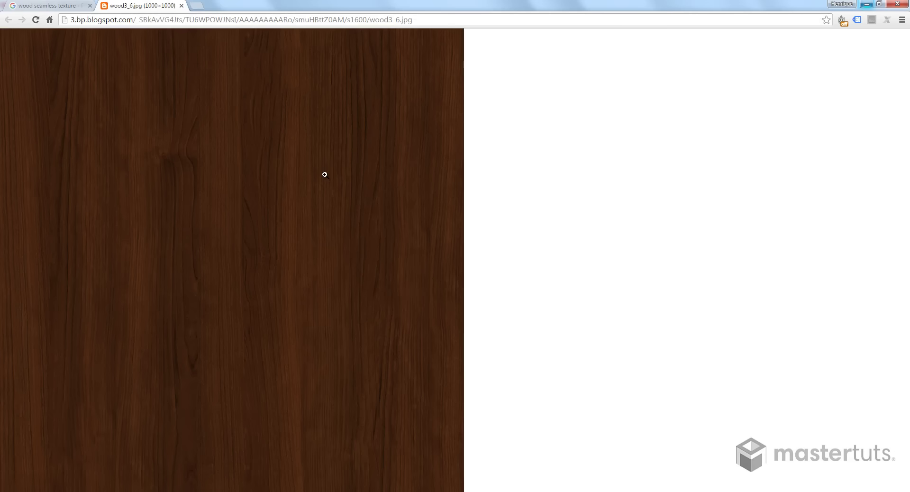
{"action": "left_click", "coordinate": [302, 239]}
{"action": "right_click", "coordinate": [266, 167]}
{"action": "left_click", "coordinate": [310, 186]}
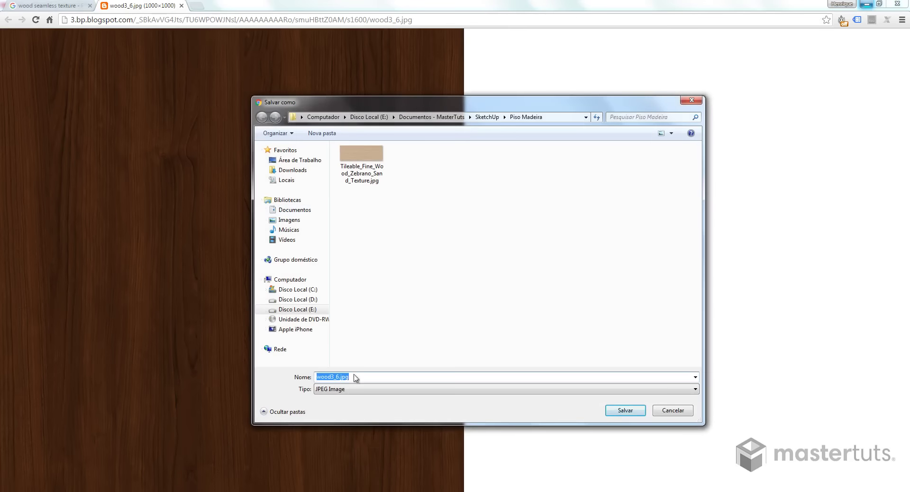
{"action": "left_click", "coordinate": [626, 411]}
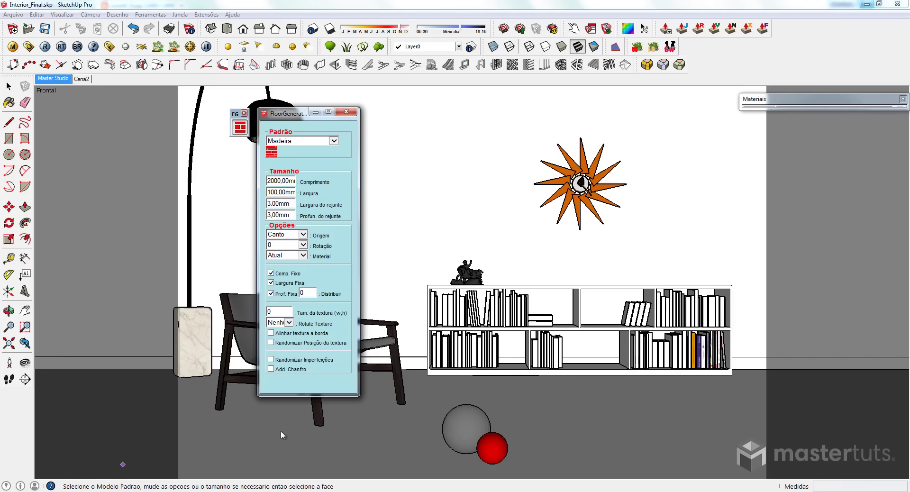
- Create material Madeira_piso2 using the wood3_6.jpg texture at 2 m width
{"action": "left_click", "coordinate": [787, 100]}
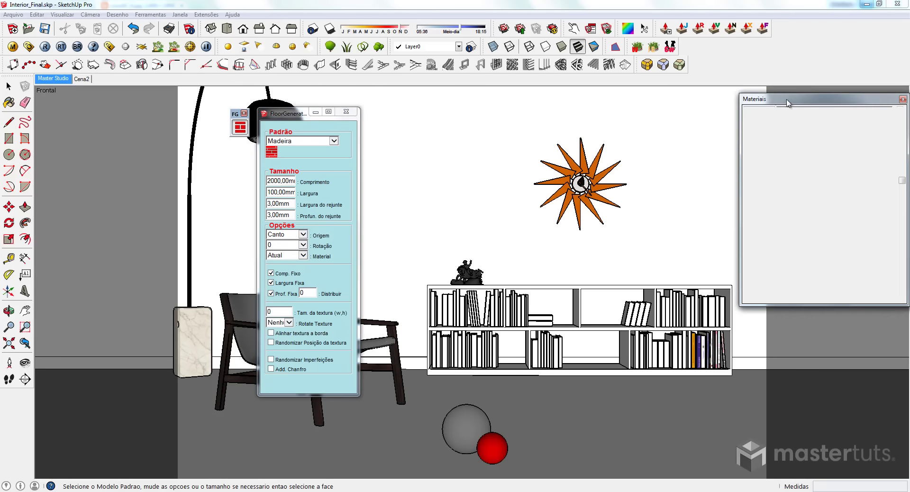
{"action": "key", "text": "space"}
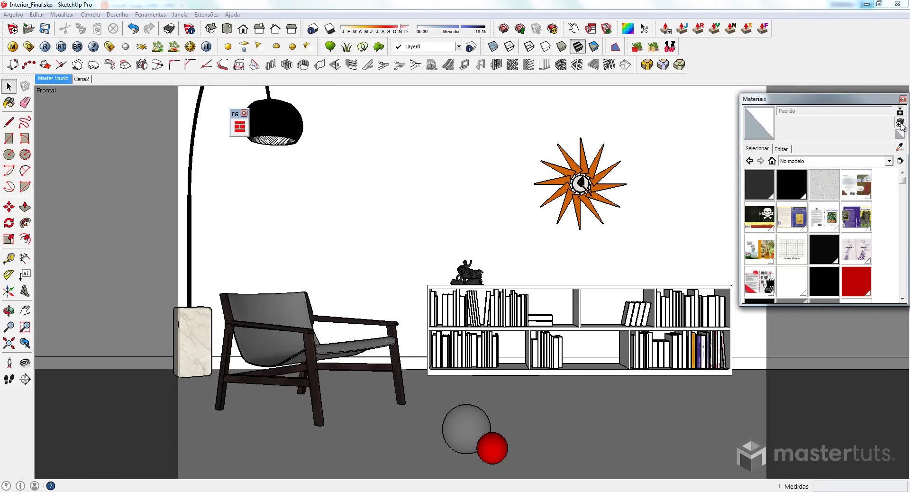
{"action": "left_click", "coordinate": [900, 124]}
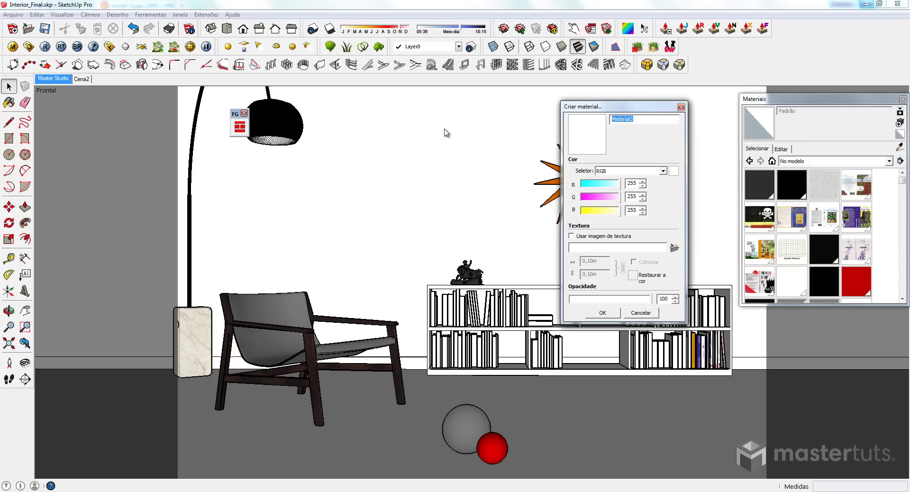
{"action": "type", "text": "Madeir"}
{"action": "type", "text": "a_piso2"}
{"action": "left_click", "coordinate": [674, 247]}
{"action": "double_click", "coordinate": [569, 169]}
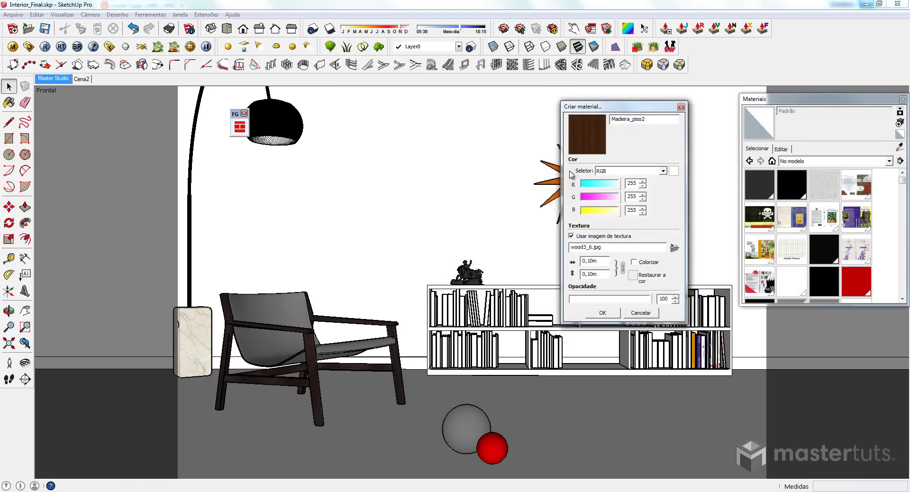
{"action": "double_click", "coordinate": [602, 261]}
{"action": "type", "text": "2"}
{"action": "left_click", "coordinate": [602, 313]}
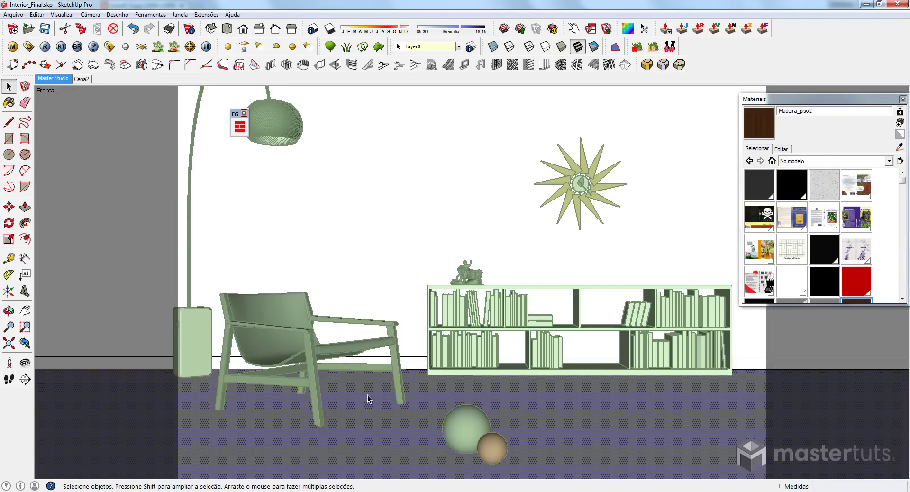
- Reopen Floor Generator with Madeira 2000×100 mm planks and 3 mm joint width and depth
{"action": "left_click", "coordinate": [240, 127]}
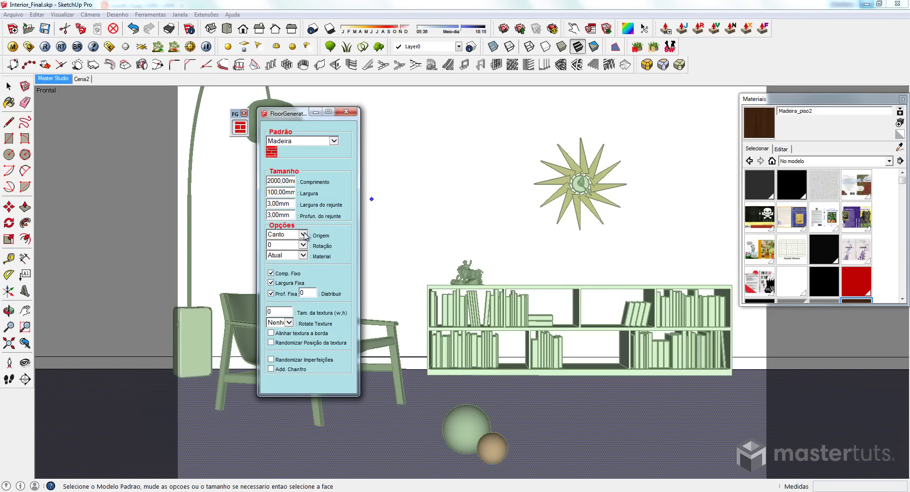
- Keep 0 rotation and the Atual material, enabling texture alignment to plank edges and randomized position
{"action": "left_click", "coordinate": [303, 245]}
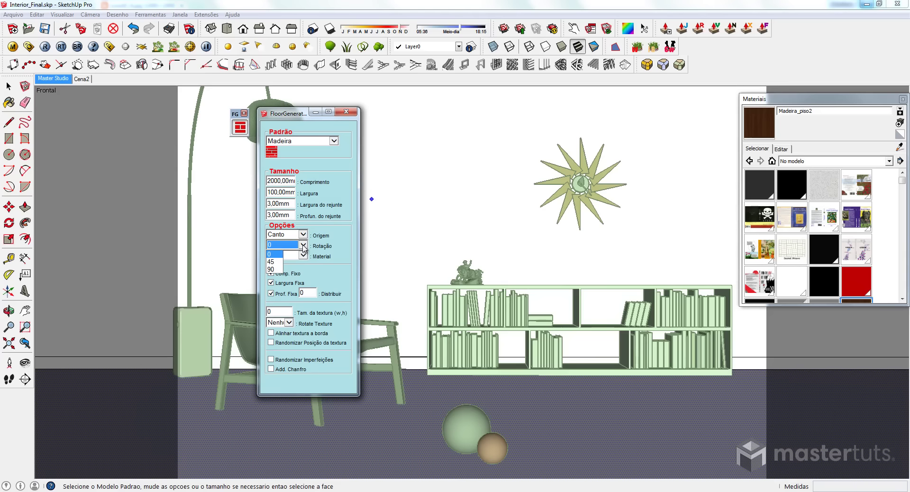
{"action": "left_click", "coordinate": [304, 256]}
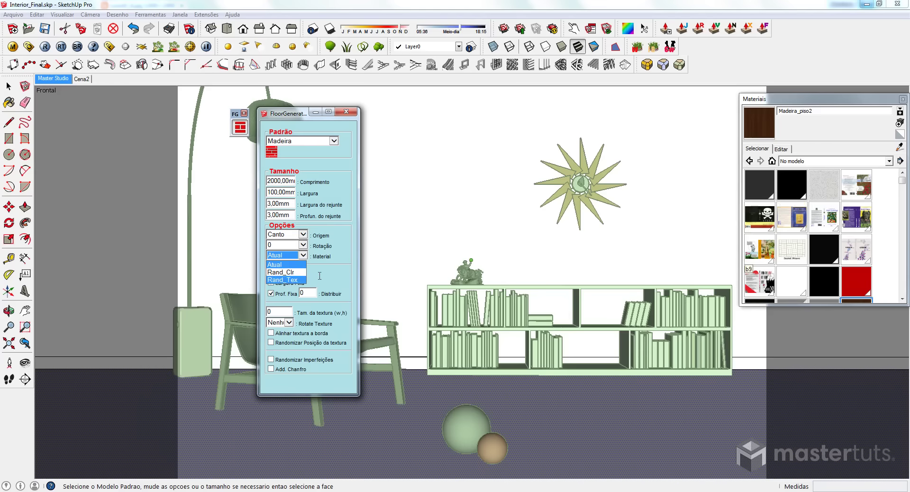
{"action": "left_click", "coordinate": [320, 275]}
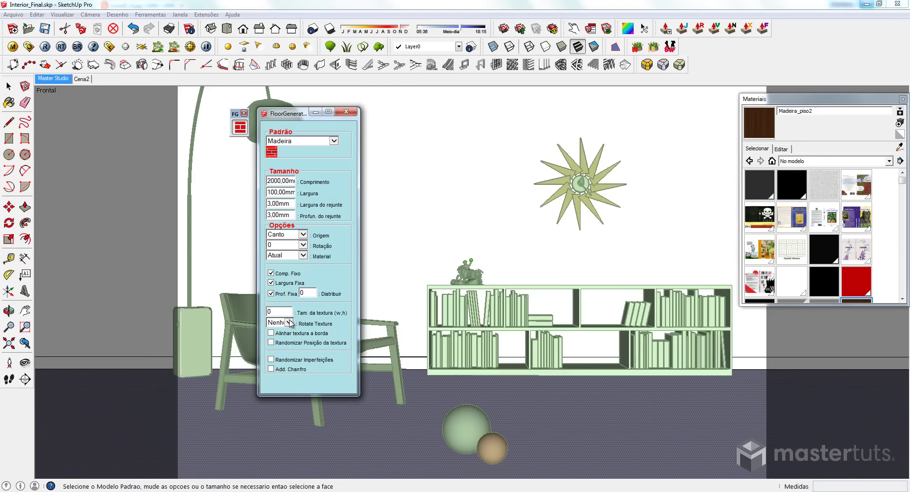
{"action": "left_click", "coordinate": [272, 333]}
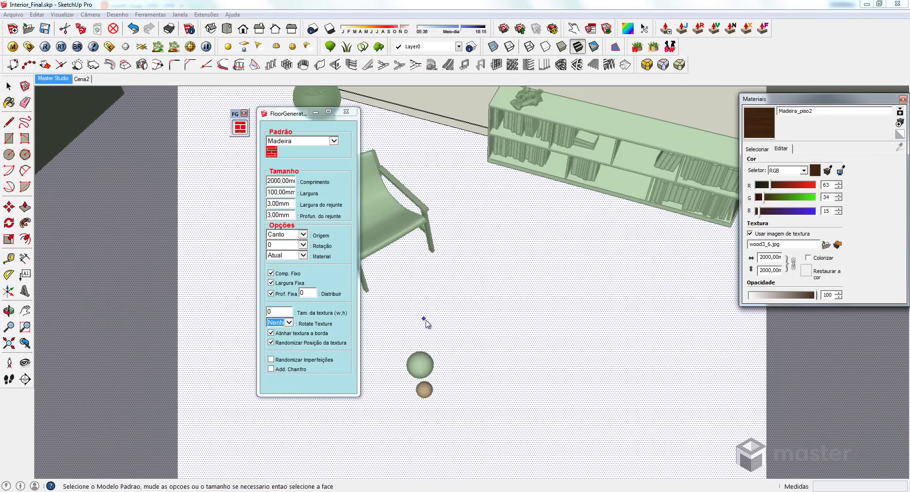
- Generate Madeira_piso2 planks on the floor face, inspect them, and return to the Master Studio scene
{"action": "left_click", "coordinate": [428, 315]}
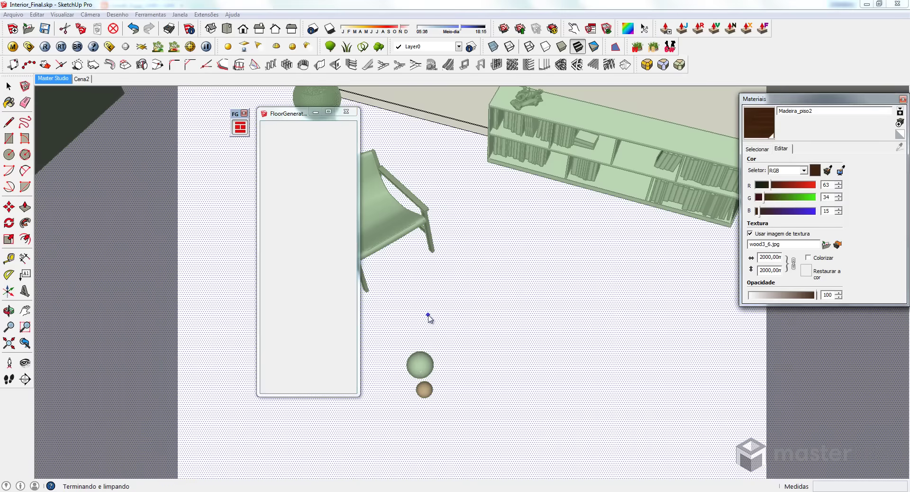
{"action": "key", "text": "o"}
{"action": "scroll", "coordinate": [468, 297], "scroll_direction": "up", "scroll_amount": 3}
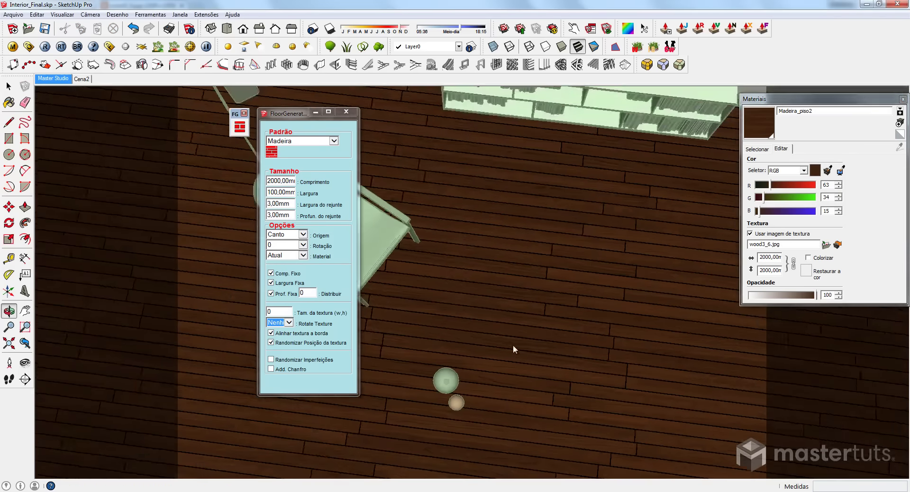
{"action": "scroll", "coordinate": [513, 345], "scroll_direction": "up", "scroll_amount": 3}
{"action": "scroll", "coordinate": [485, 279], "scroll_direction": "up", "scroll_amount": 3}
{"action": "scroll", "coordinate": [485, 279], "scroll_direction": "up", "scroll_amount": 3}
{"action": "mouse_move", "coordinate": [479, 380]}
{"action": "left_mouse_down"}
{"action": "mouse_move", "coordinate": [527, 262]}
{"action": "mouse_move", "coordinate": [550, 265]}
{"action": "mouse_move", "coordinate": [529, 332]}
{"action": "left_mouse_up"}
{"action": "scroll", "coordinate": [529, 332], "scroll_direction": "down", "scroll_amount": 3}
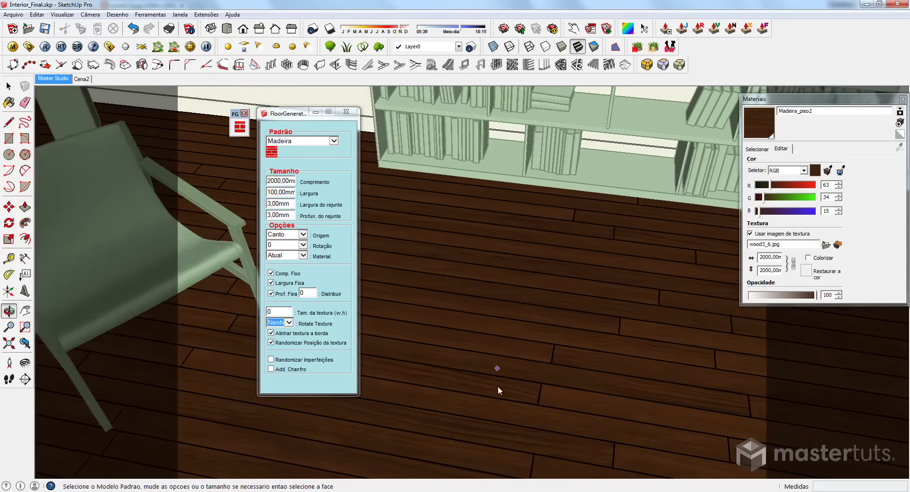
{"action": "mouse_move", "coordinate": [498, 370]}
{"action": "middle_mouse_down"}
{"action": "mouse_move", "coordinate": [670, 300]}
{"action": "mouse_move", "coordinate": [440, 356]}
{"action": "mouse_move", "coordinate": [555, 319]}
{"action": "mouse_move", "coordinate": [559, 349]}
{"action": "mouse_move", "coordinate": [524, 431]}
{"action": "mouse_move", "coordinate": [460, 372]}
{"action": "mouse_move", "coordinate": [502, 296]}
{"action": "middle_mouse_up"}
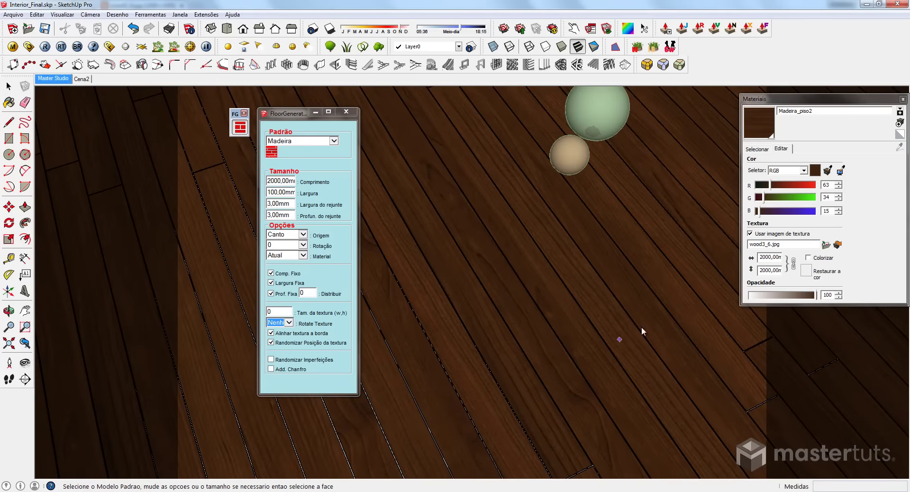
{"action": "mouse_move", "coordinate": [642, 331]}
{"action": "middle_mouse_down"}
{"action": "mouse_move", "coordinate": [575, 354]}
{"action": "mouse_move", "coordinate": [660, 285]}
{"action": "mouse_move", "coordinate": [592, 350]}
{"action": "mouse_move", "coordinate": [595, 304]}
{"action": "mouse_move", "coordinate": [630, 260]}
{"action": "mouse_move", "coordinate": [518, 309]}
{"action": "mouse_move", "coordinate": [543, 321]}
{"action": "middle_mouse_up"}
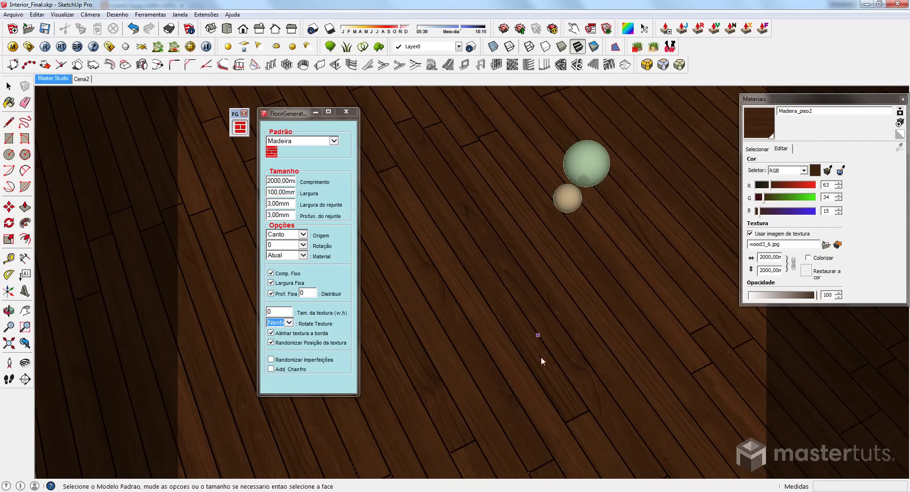
{"action": "mouse_move", "coordinate": [464, 363]}
{"action": "middle_mouse_down"}
{"action": "mouse_move", "coordinate": [494, 415]}
{"action": "mouse_move", "coordinate": [477, 339]}
{"action": "mouse_move", "coordinate": [466, 346]}
{"action": "mouse_move", "coordinate": [622, 291]}
{"action": "mouse_move", "coordinate": [577, 346]}
{"action": "mouse_move", "coordinate": [565, 325]}
{"action": "mouse_move", "coordinate": [638, 327]}
{"action": "mouse_move", "coordinate": [544, 301]}
{"action": "mouse_move", "coordinate": [596, 299]}
{"action": "mouse_move", "coordinate": [603, 299]}
{"action": "mouse_move", "coordinate": [467, 330]}
{"action": "mouse_move", "coordinate": [597, 298]}
{"action": "mouse_move", "coordinate": [686, 252]}
{"action": "mouse_move", "coordinate": [553, 315]}
{"action": "mouse_move", "coordinate": [551, 232]}
{"action": "middle_mouse_up"}
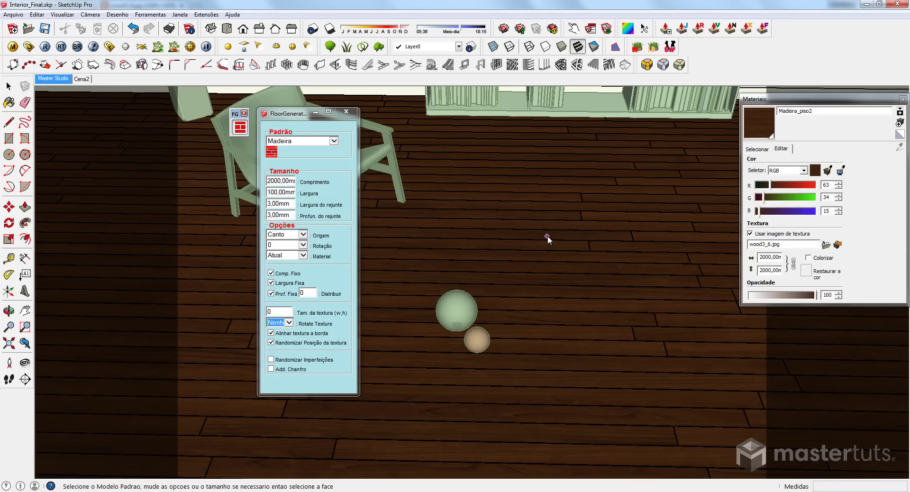
{"action": "left_click", "coordinate": [53, 80]}
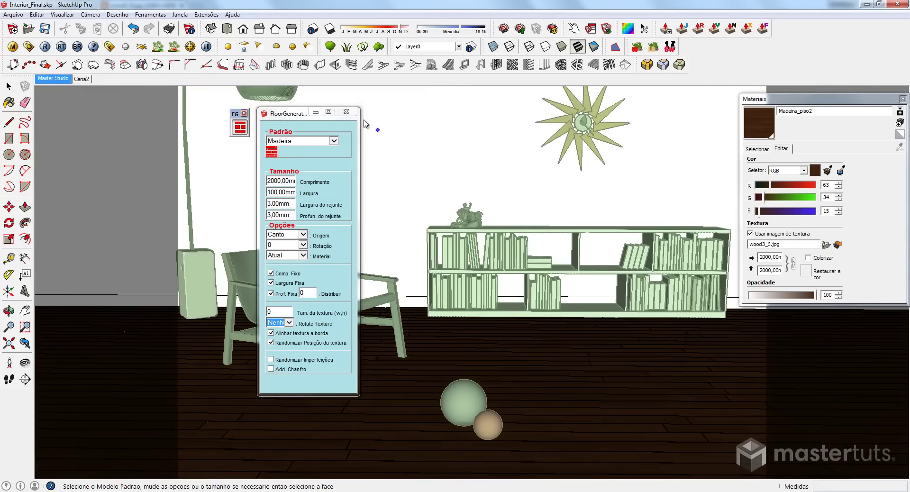
{"action": "left_click", "coordinate": [346, 112]}
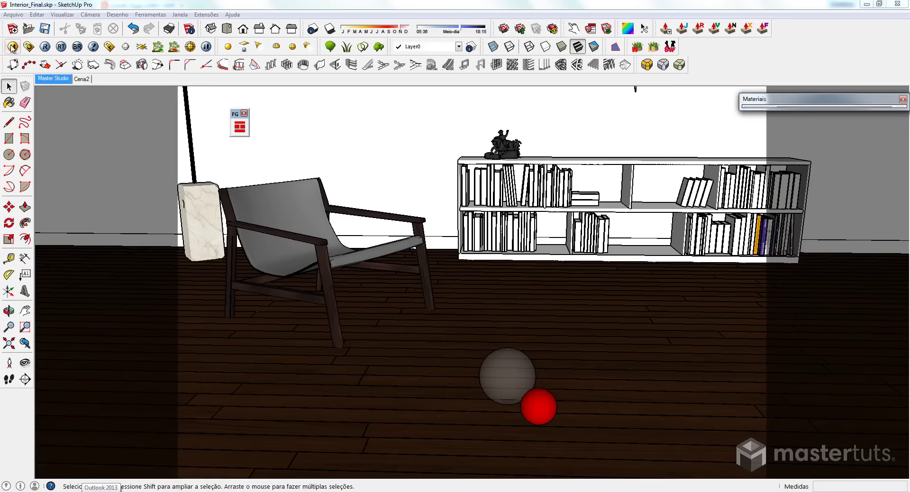
- Add a VRayBRDF layer to the Madeira_piso2 material in the V-Ray material editor
{"action": "left_click", "coordinate": [13, 47]}
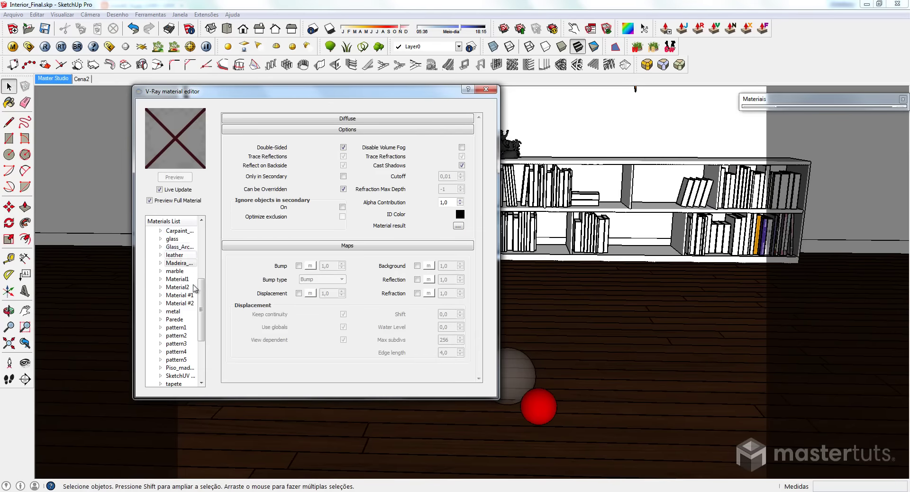
{"action": "right_click", "coordinate": [180, 267]}
{"action": "mouse_move", "coordinate": [221, 269]}
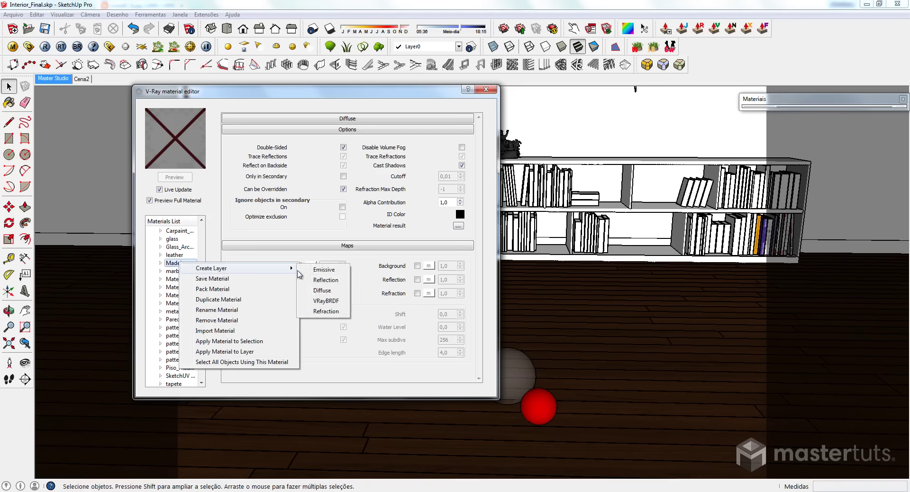
{"action": "left_click", "coordinate": [325, 302]}
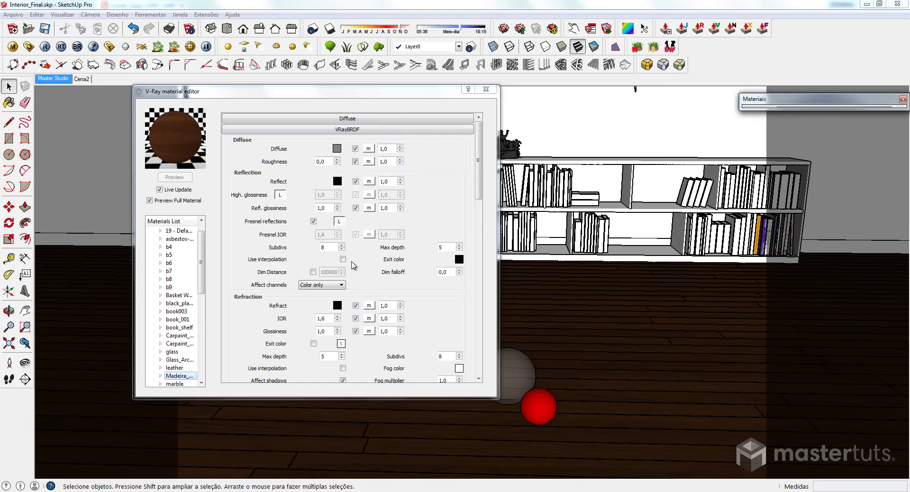
- Assign a bitmap texture using wood3_6.jpg to the material's map
{"action": "left_click", "coordinate": [369, 149]}
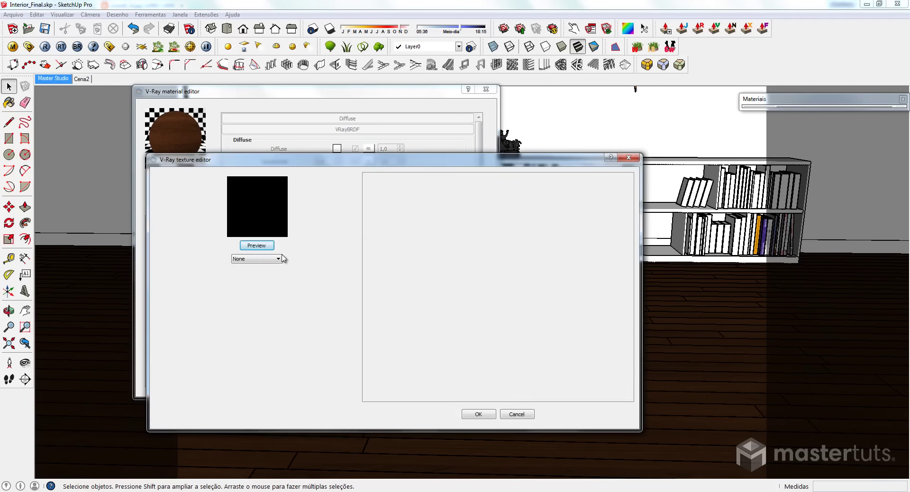
{"action": "left_click", "coordinate": [278, 259]}
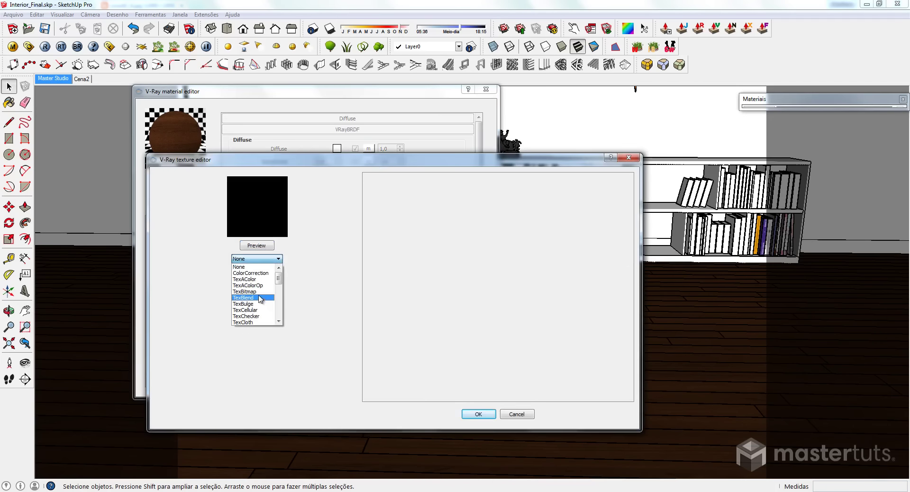
{"action": "left_click", "coordinate": [251, 291]}
{"action": "left_click", "coordinate": [391, 267]}
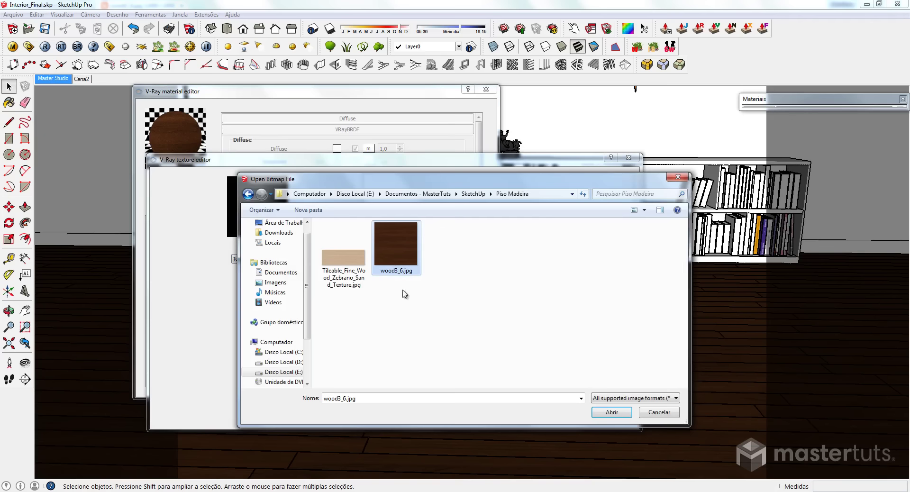
{"action": "left_click", "coordinate": [612, 412]}
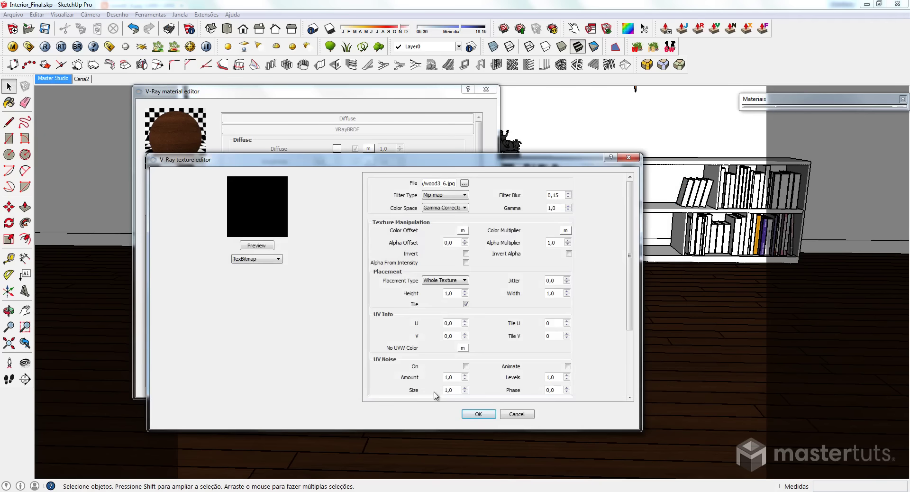
{"action": "left_click", "coordinate": [474, 412]}
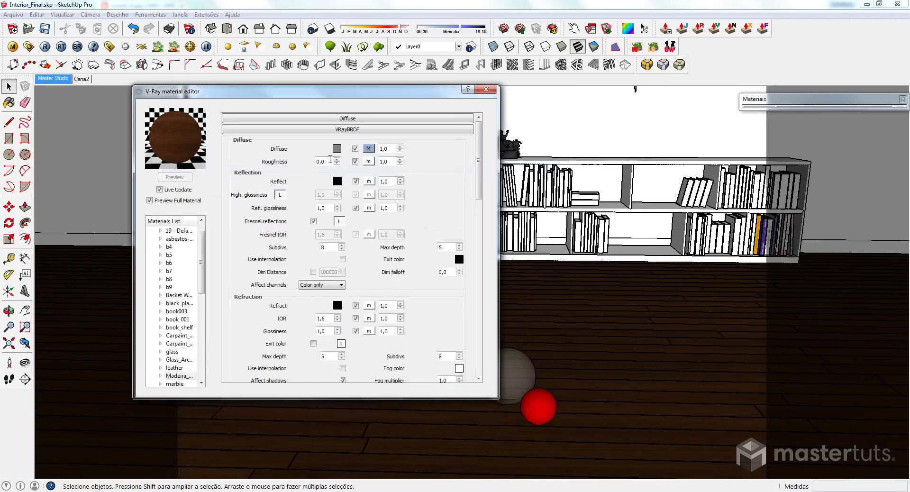
- Delete the old Diffuse layer, leaving VRayBRDF as Madeira_piso2's only layer
{"action": "double_click", "coordinate": [180, 377]}
{"action": "right_click", "coordinate": [182, 384]}
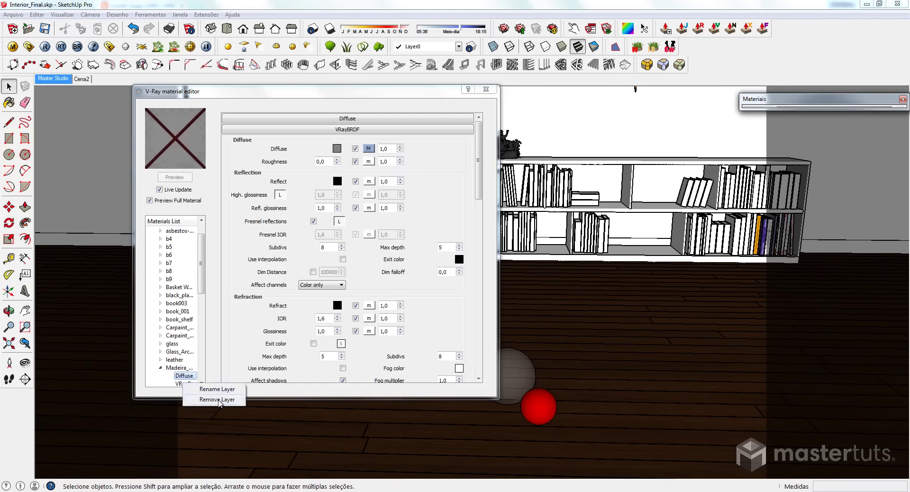
{"action": "left_click", "coordinate": [218, 399]}
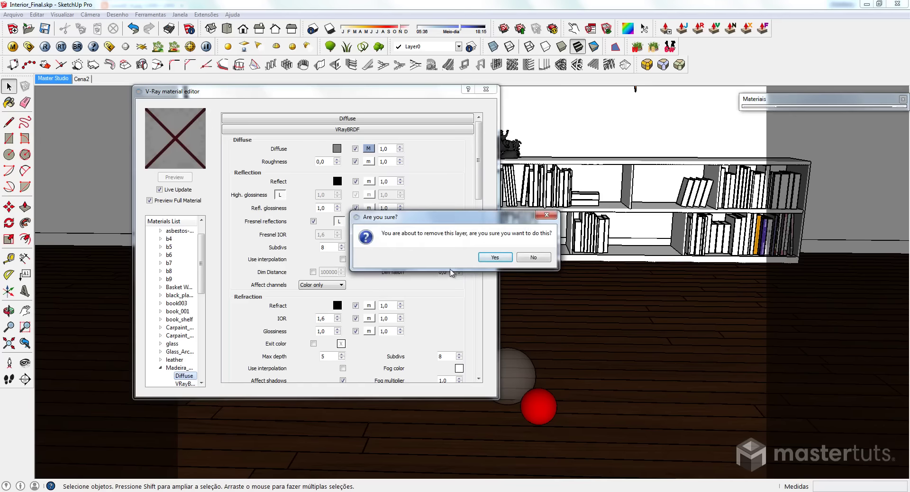
{"action": "left_click", "coordinate": [494, 261]}
{"action": "left_click", "coordinate": [168, 361]}
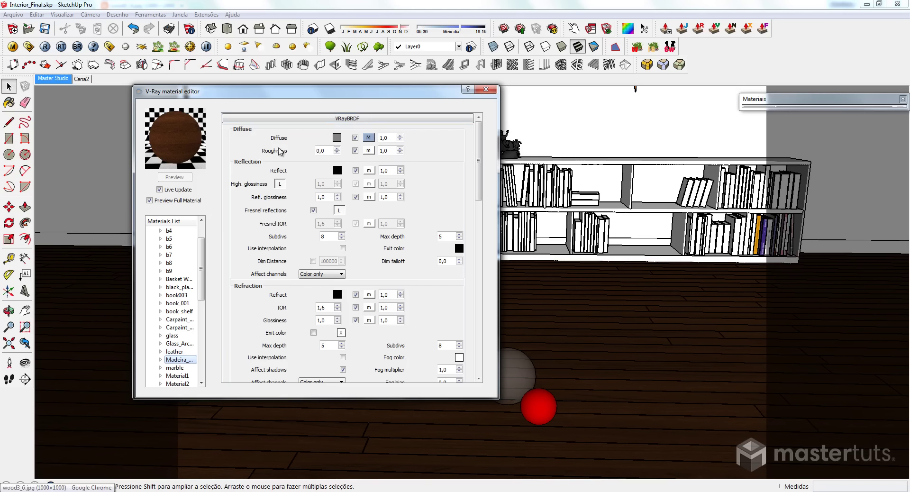
- Load wood3_6.jpg into NormalMap Online's HeightMap input
{"action": "key", "text": "alt+Tab"}
{"action": "left_click", "coordinate": [178, 20]}
{"action": "type", "text": "no"}
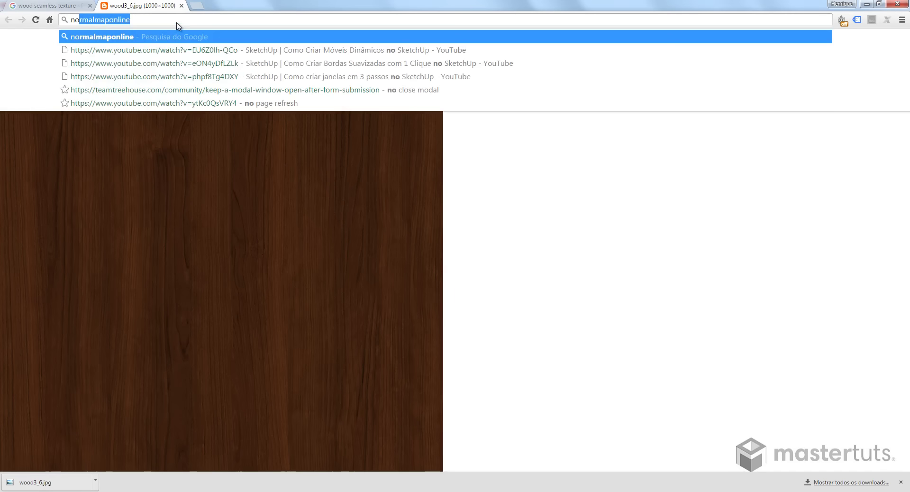
{"action": "key", "text": "Return"}
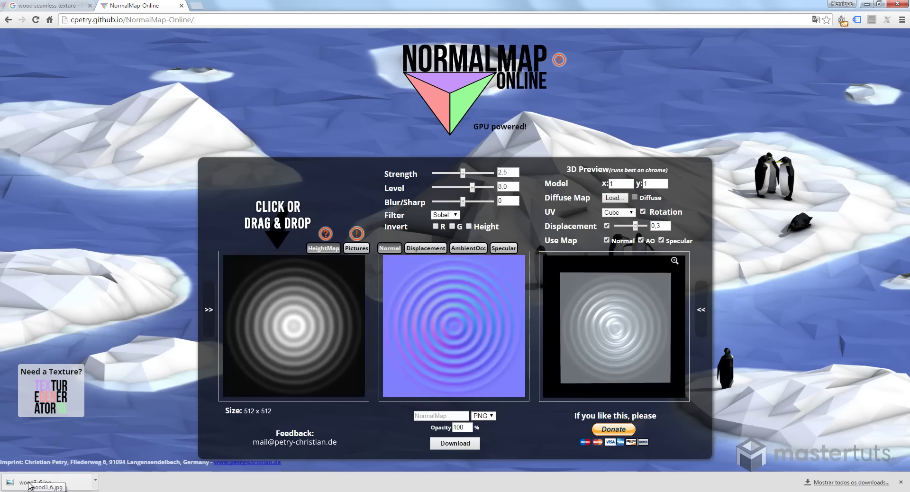
{"action": "left_click_drag", "start_coordinate": [30, 485], "coordinate": [315, 322]}
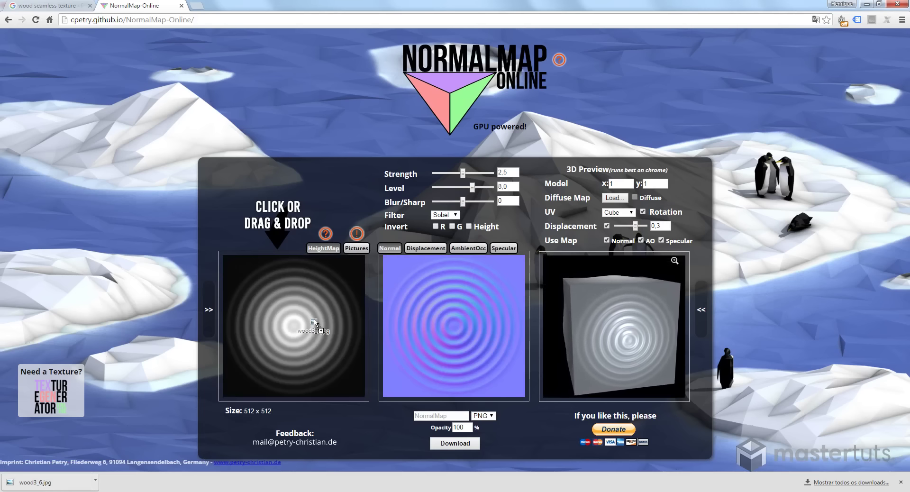
{"action": "left_click_drag", "start_coordinate": [314, 323], "coordinate": [290, 336]}
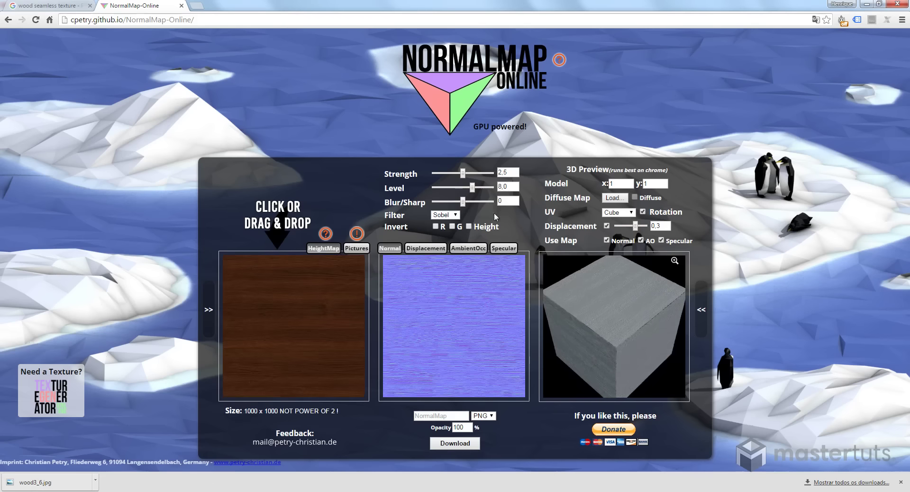
- Lighten the specular map to Mean 0.83 and download it as Madeira_S.png
{"action": "left_click", "coordinate": [504, 252]}
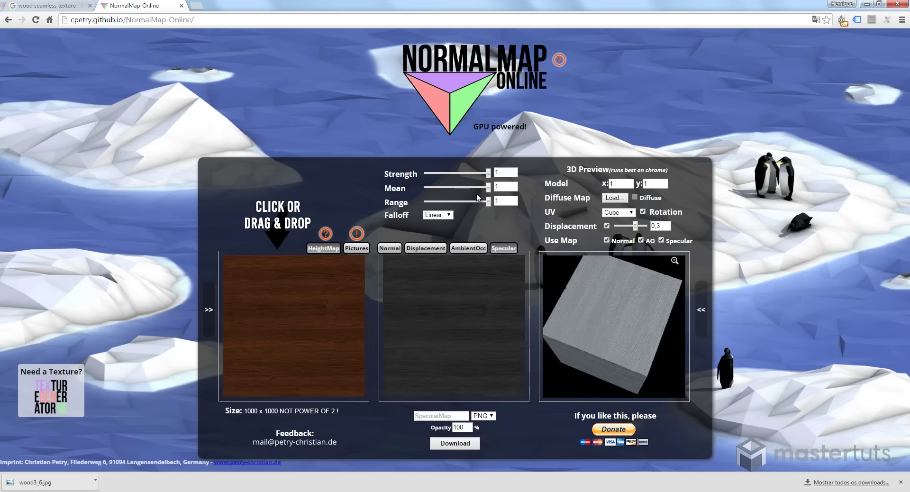
{"action": "left_click_drag", "start_coordinate": [489, 187], "coordinate": [478, 188]}
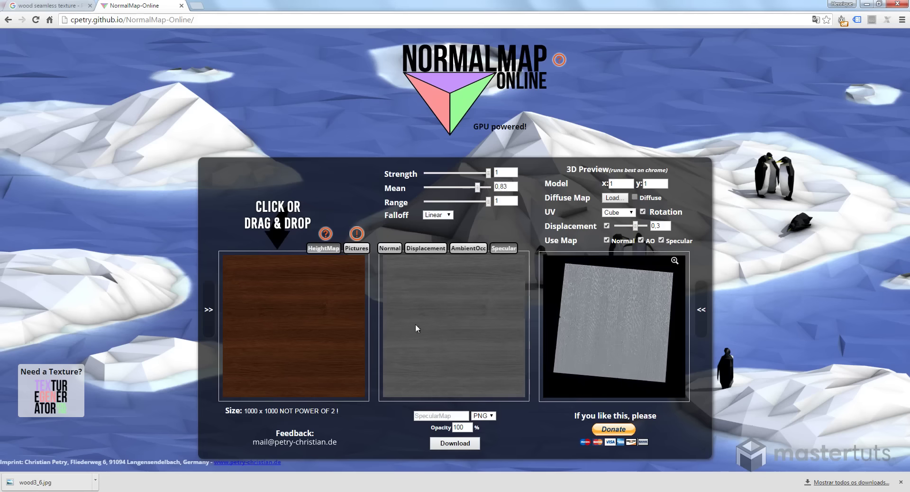
{"action": "type", "text": "Madeira"}
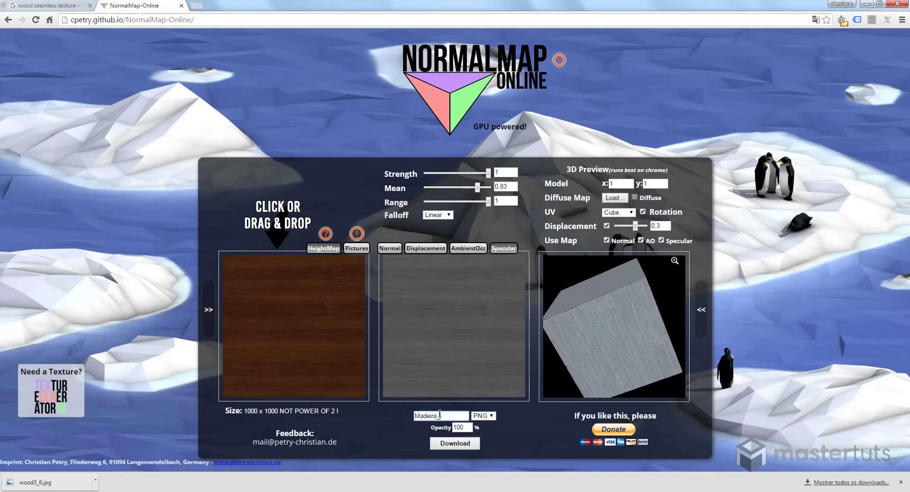
{"action": "type", "text": "_S"}
{"action": "left_click", "coordinate": [454, 441]}
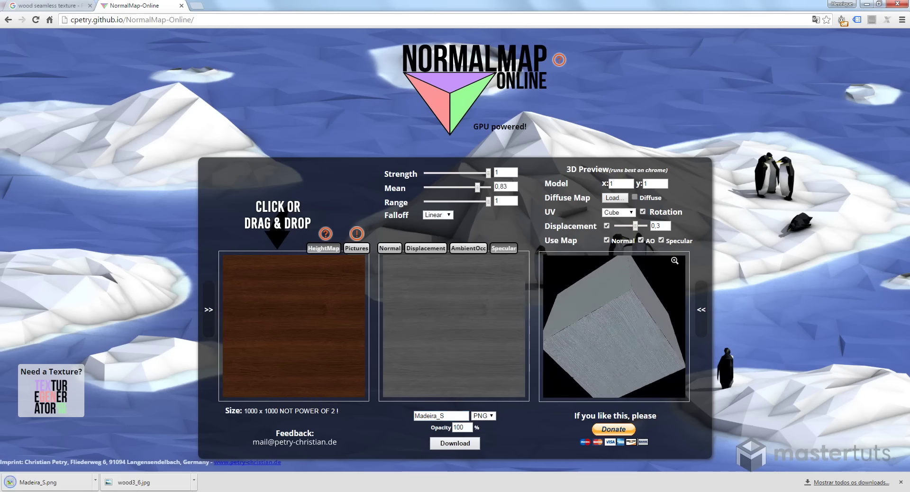
{"action": "key", "text": "alt+Tab"}
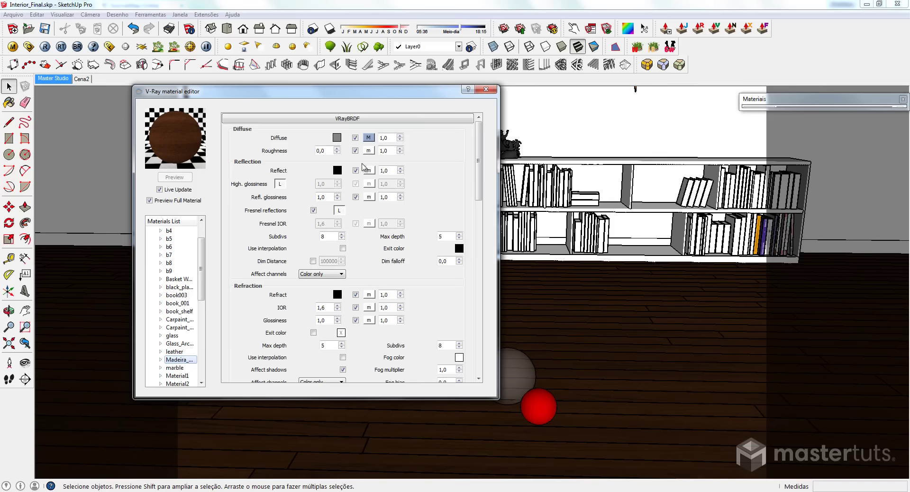
- Add Madeira_S.png as a TexBitmap map on the floor material's reflection colour
{"action": "left_click", "coordinate": [369, 170]}
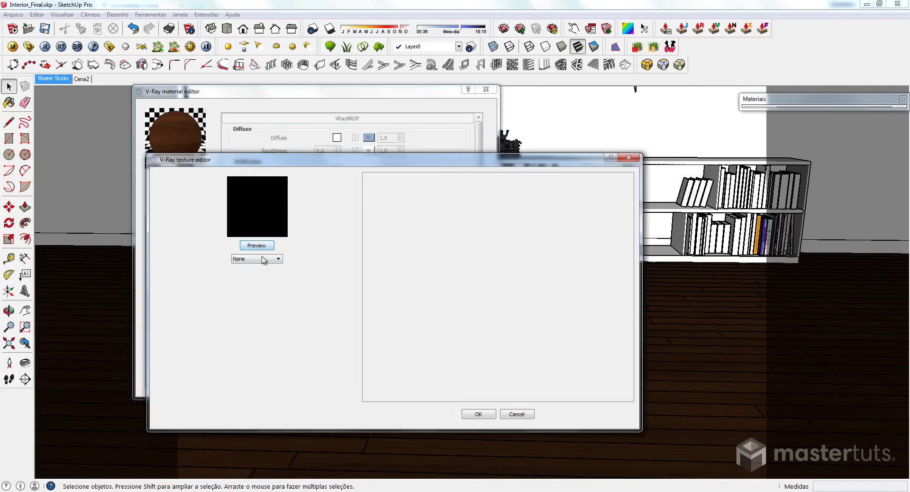
{"action": "left_click", "coordinate": [263, 258]}
{"action": "left_click", "coordinate": [256, 292]}
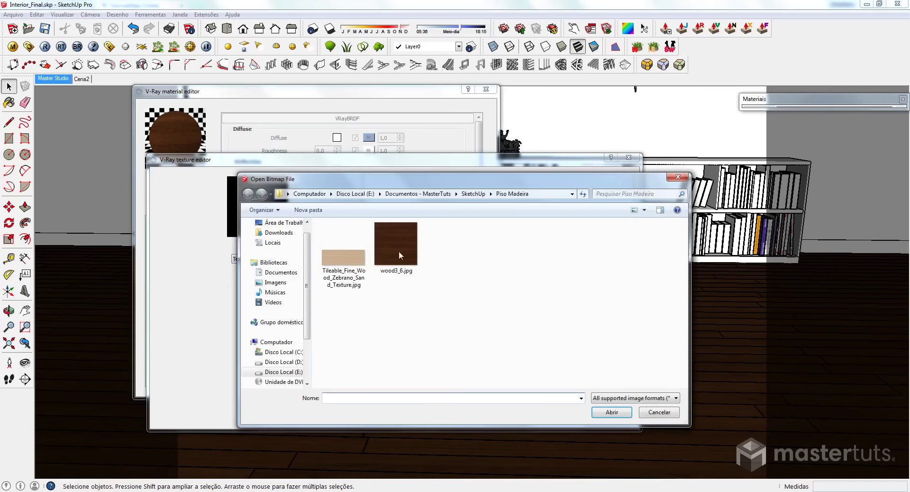
{"action": "left_click", "coordinate": [289, 244]}
{"action": "double_click", "coordinate": [397, 244]}
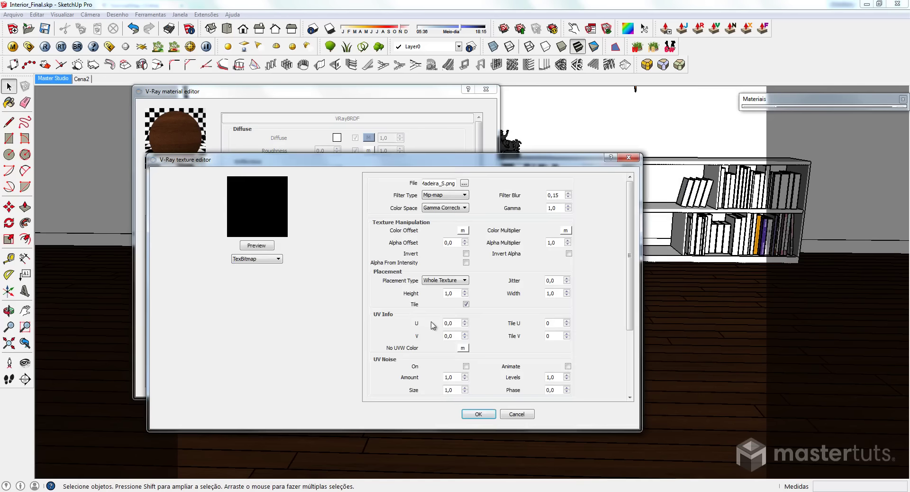
{"action": "left_click", "coordinate": [478, 414]}
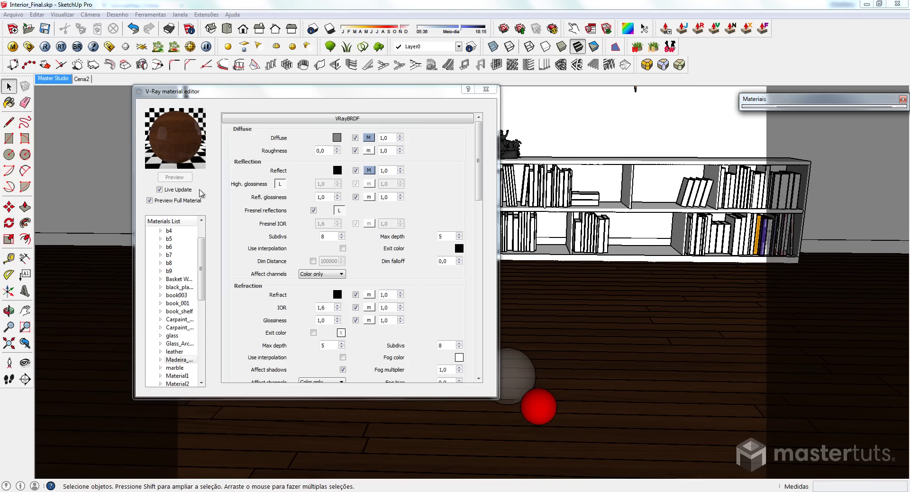
- Set reflection glossiness to 0,65 and close the V-Ray material editor
{"action": "double_click", "coordinate": [327, 195]}
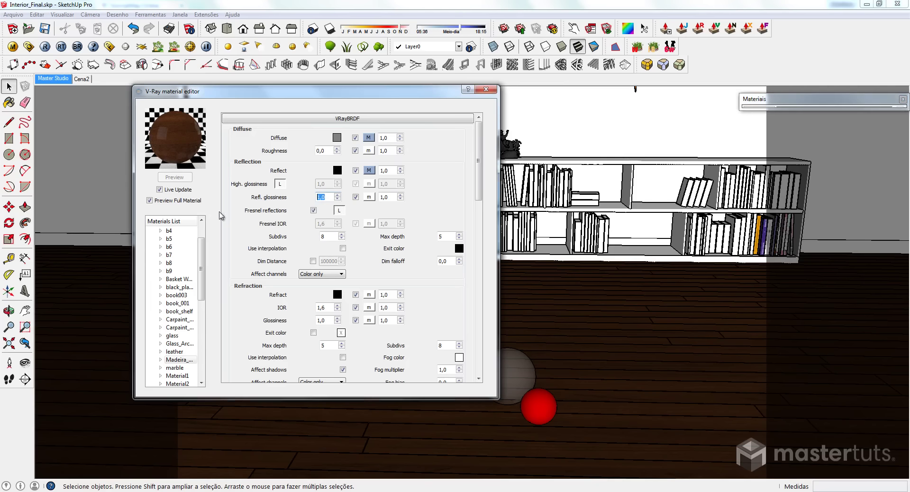
{"action": "type", "text": ",65"}
{"action": "key", "text": "Return"}
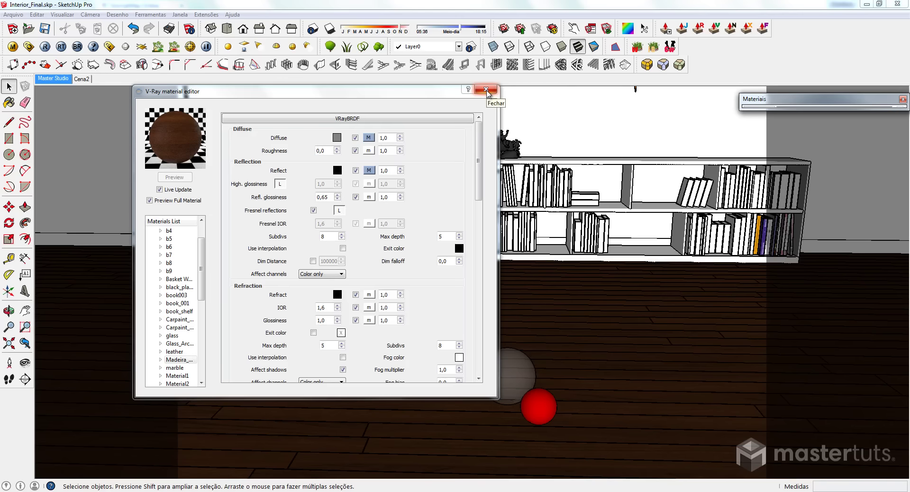
{"action": "left_click", "coordinate": [487, 92]}
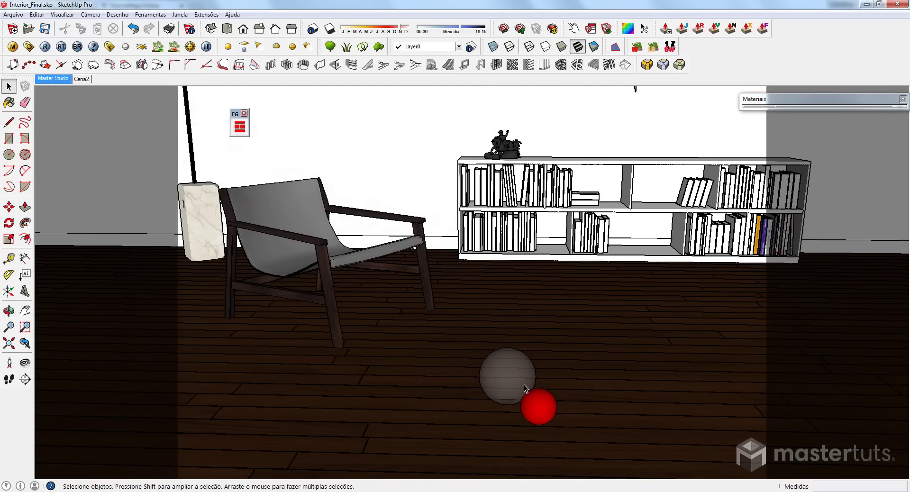
- Zoom in on the floor planks and paint them with the Madeira_piso2 material
{"action": "key", "text": "o"}
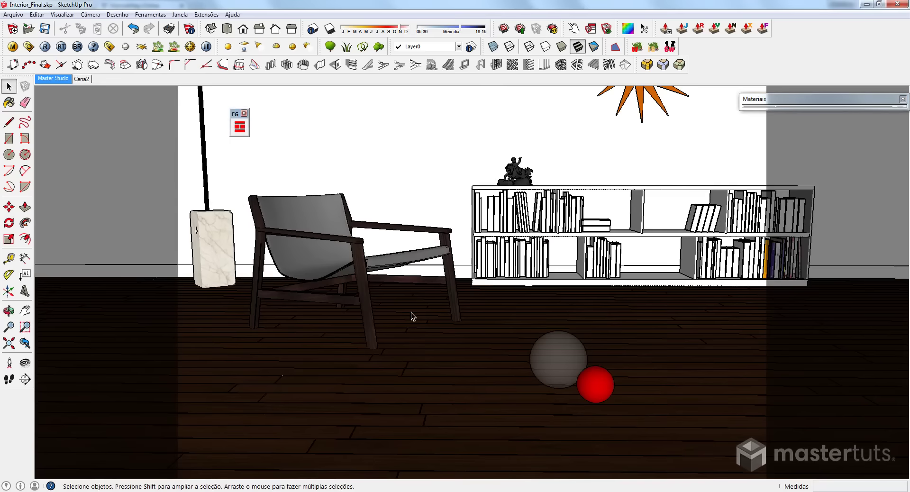
{"action": "mouse_move", "coordinate": [405, 328]}
{"action": "left_mouse_down"}
{"action": "mouse_move", "coordinate": [409, 392]}
{"action": "mouse_move", "coordinate": [450, 234]}
{"action": "left_mouse_up"}
{"action": "key", "text": "space"}
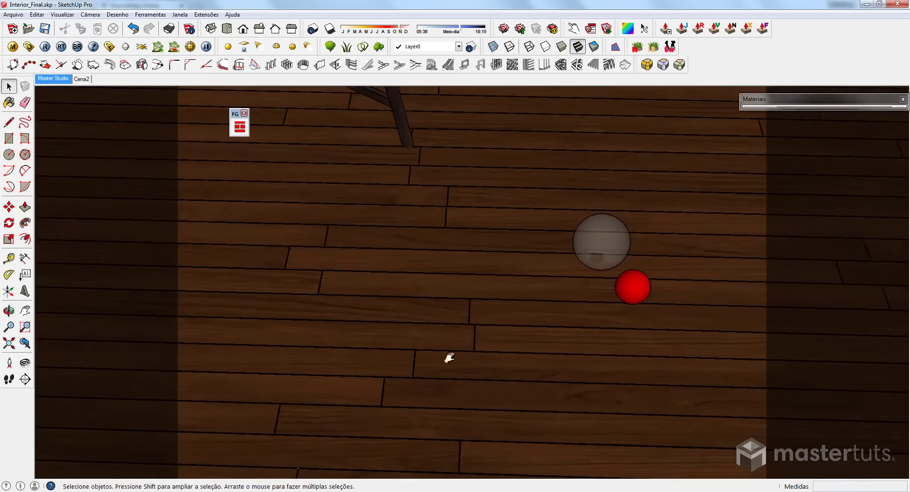
{"action": "scroll", "coordinate": [443, 179], "scroll_direction": "up", "scroll_amount": 3}
{"action": "scroll", "coordinate": [468, 311], "scroll_direction": "up", "scroll_amount": 2}
{"action": "scroll", "coordinate": [469, 310], "scroll_direction": "up", "scroll_amount": 2}
{"action": "middle_click_drag", "start_coordinate": [471, 268], "coordinate": [471, 369]}
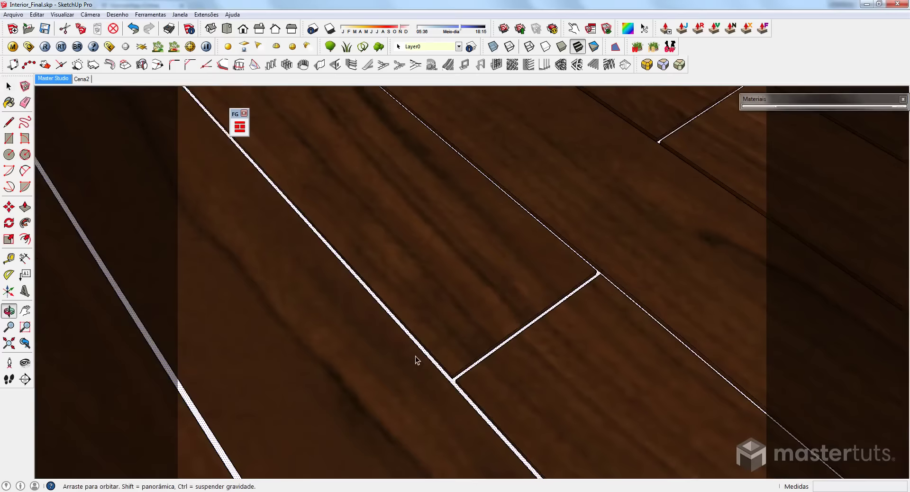
{"action": "key", "text": "b"}
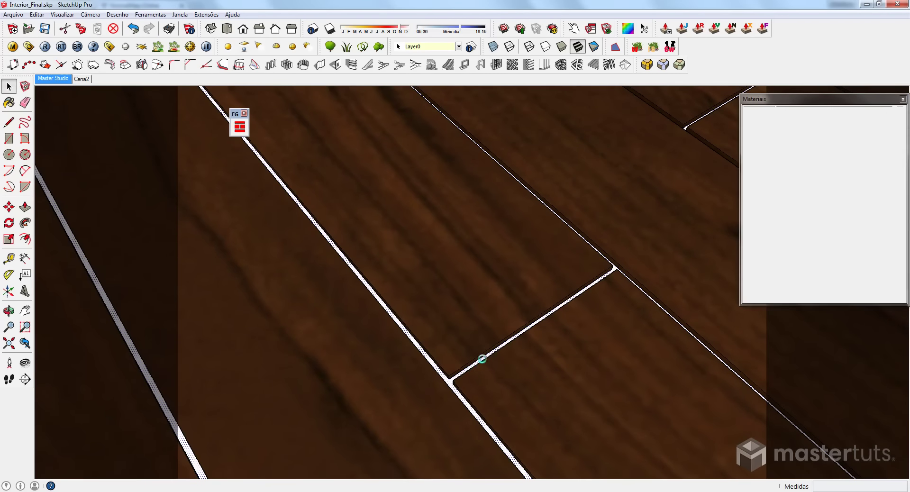
{"action": "left_click", "coordinate": [451, 368]}
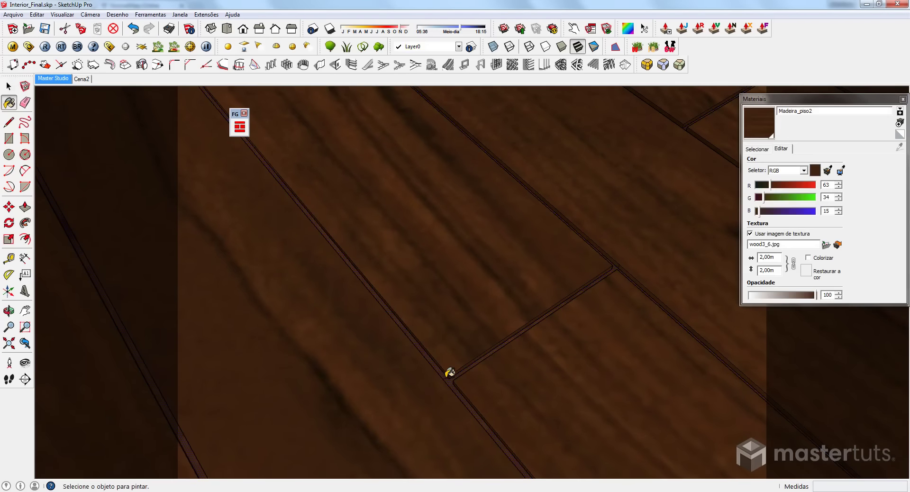
- Check the painted floor beside the spheres, then return to the level Front view
{"action": "mouse_move", "coordinate": [450, 368]}
{"action": "middle_mouse_down"}
{"action": "mouse_move", "coordinate": [646, 393]}
{"action": "mouse_move", "coordinate": [475, 311]}
{"action": "mouse_move", "coordinate": [513, 287]}
{"action": "mouse_move", "coordinate": [457, 362]}
{"action": "mouse_move", "coordinate": [457, 396]}
{"action": "middle_mouse_up"}
{"action": "scroll", "coordinate": [475, 311], "scroll_direction": "down", "scroll_amount": 2}
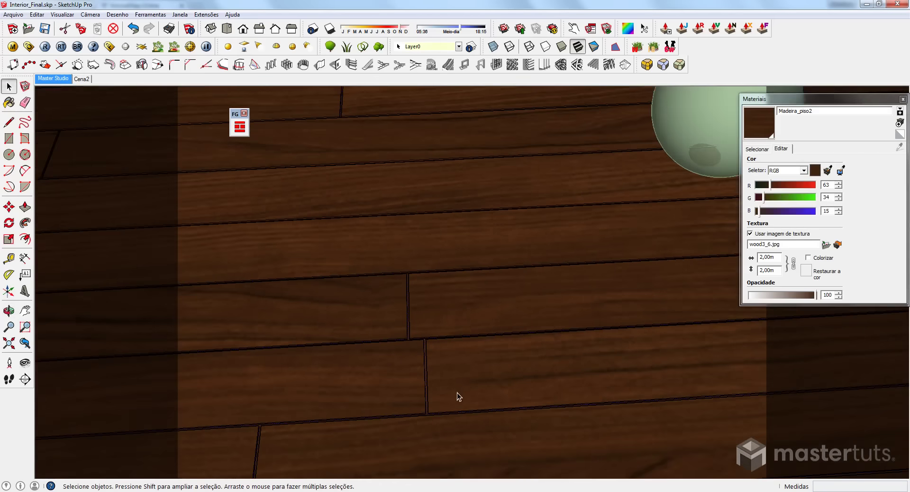
{"action": "middle_click_drag", "start_coordinate": [477, 468], "coordinate": [472, 396]}
{"action": "key", "text": "F2"}
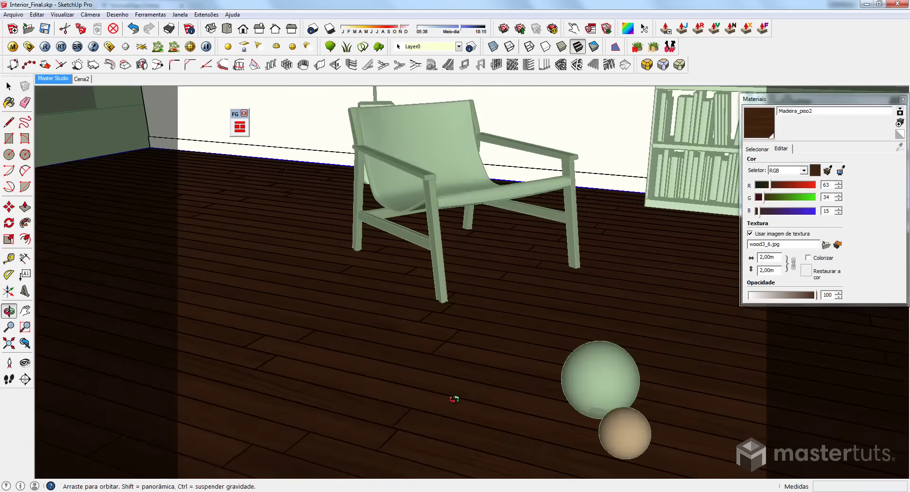
{"action": "key", "text": "space"}
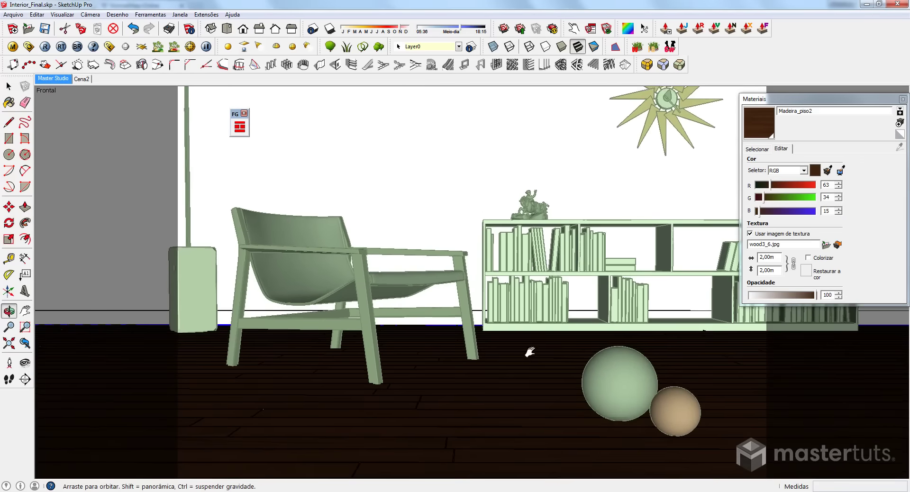
- Render the current room scene with V-Ray in the frame buffer
{"action": "left_click", "coordinate": [46, 47]}
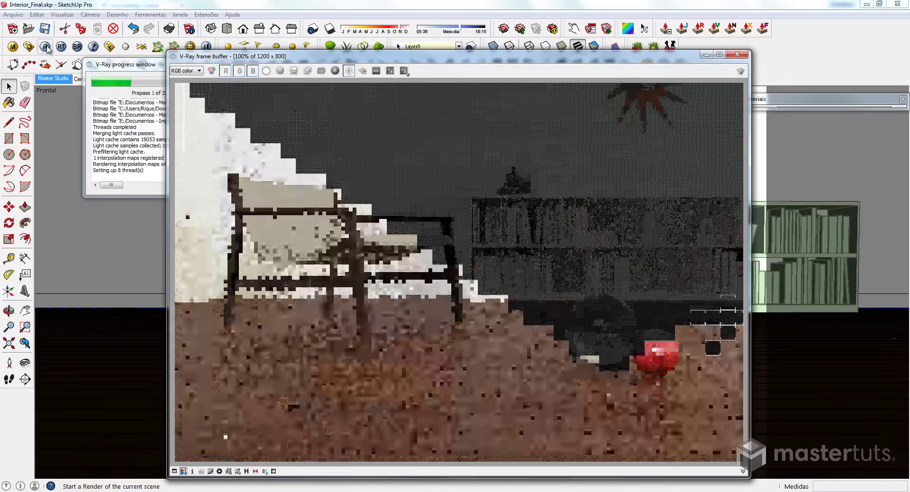